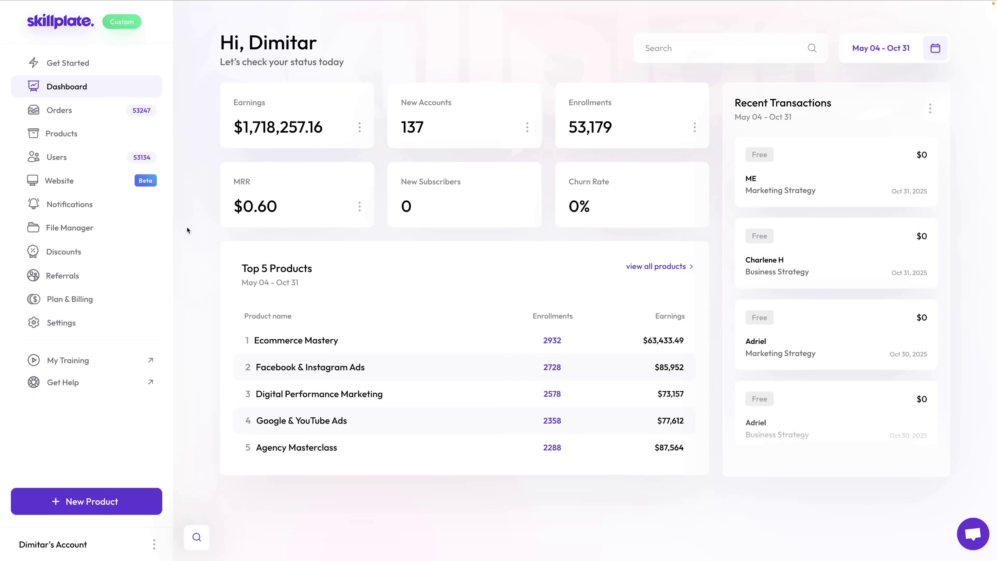
Start a new course from the Online Courses product list.
{"action": "left_click", "coordinate": [92, 137]}
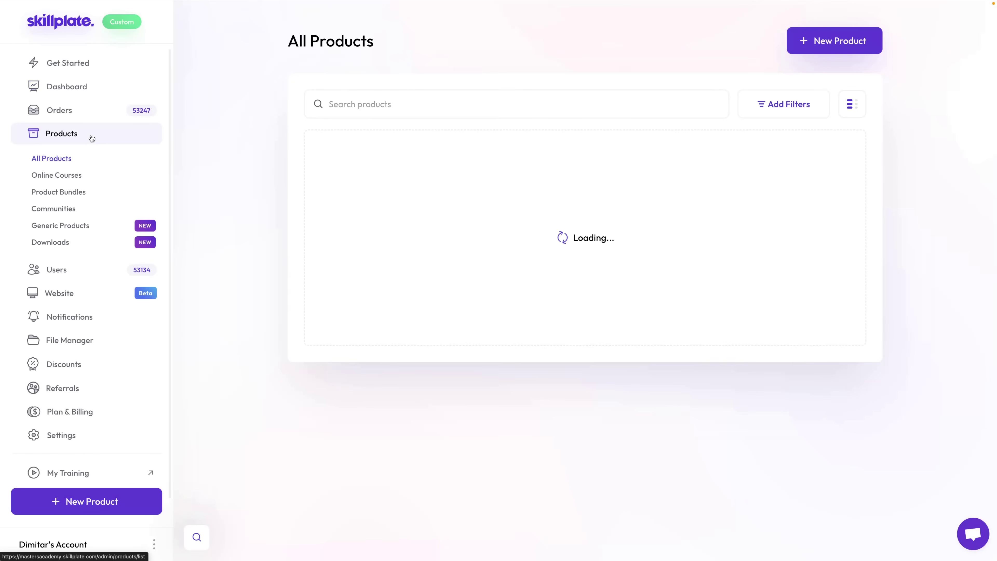
{"action": "left_click", "coordinate": [80, 175]}
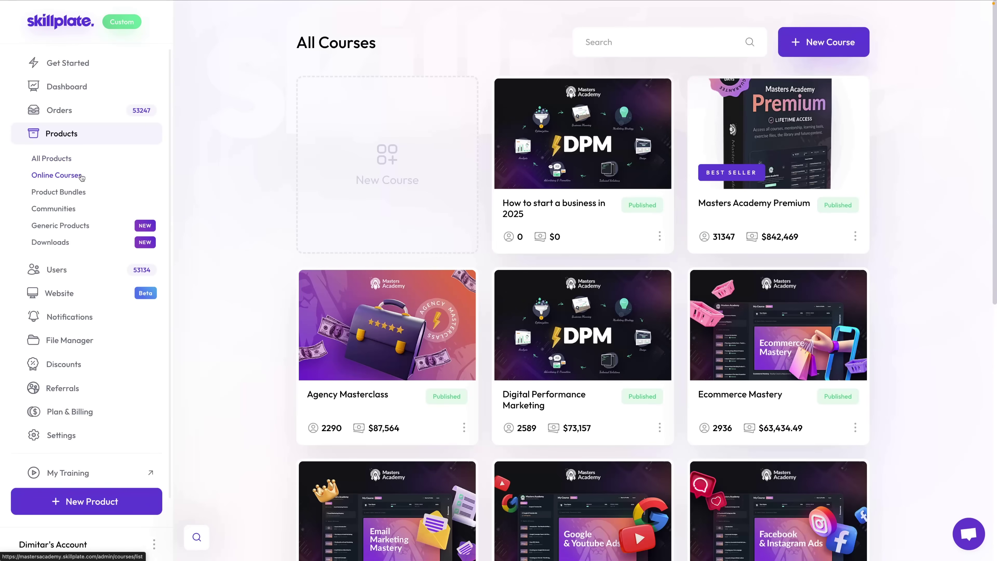
{"action": "left_click", "coordinate": [815, 49]}
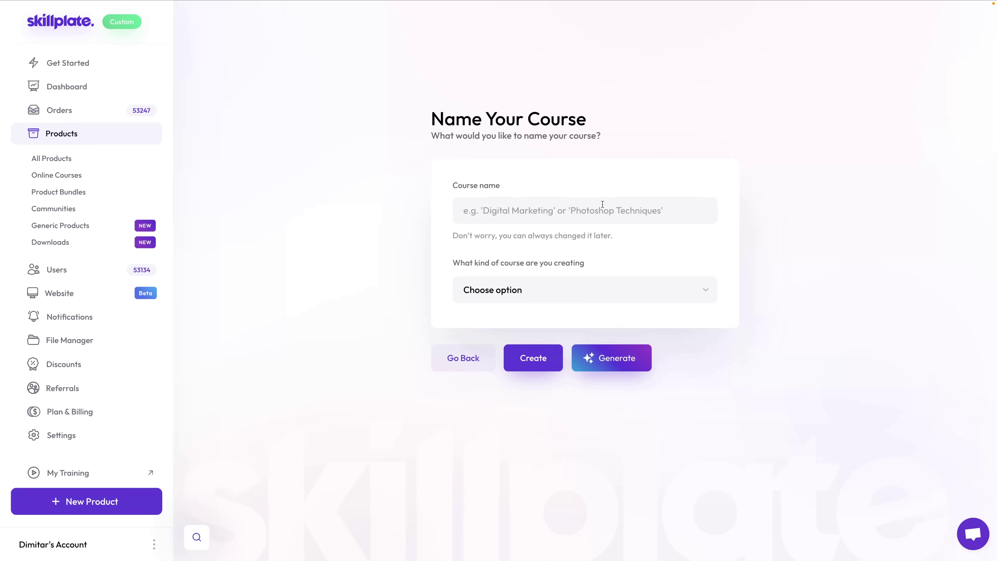
Name the course 'Copywriting for Marketers', choose the Business type, and generate it with AI.
{"action": "left_click", "coordinate": [602, 204]}
{"action": "type", "text": "U"}
{"action": "key", "text": "BackSpace"}
{"action": "type", "text": "Copywriting for Marketers"}
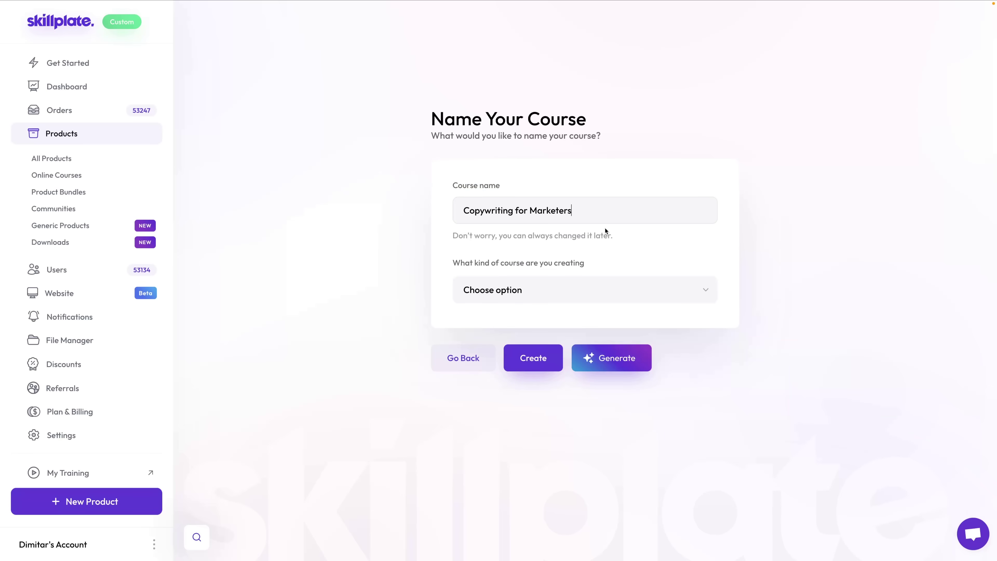
{"action": "left_click", "coordinate": [614, 297]}
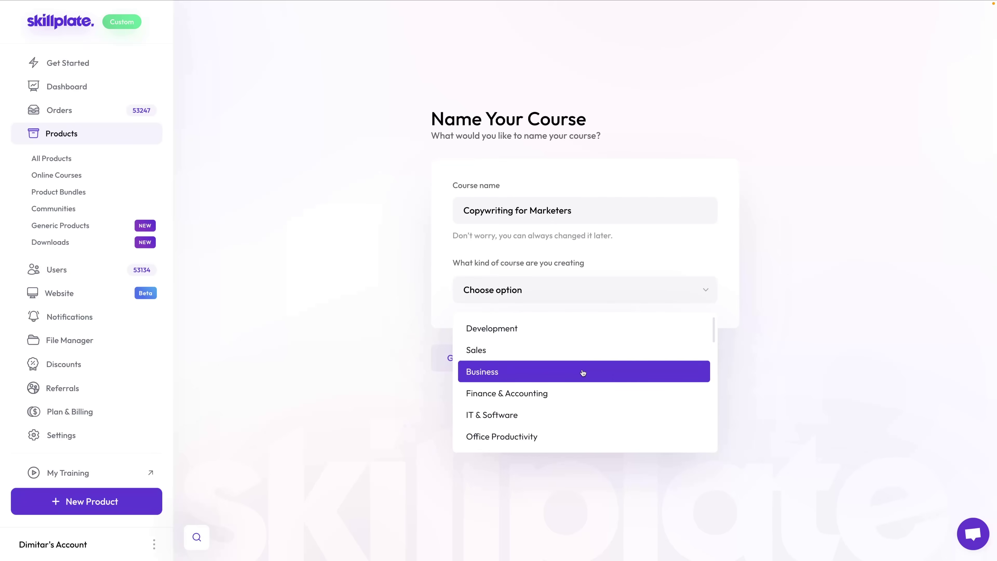
{"action": "left_click", "coordinate": [583, 371]}
{"action": "left_click", "coordinate": [612, 359]}
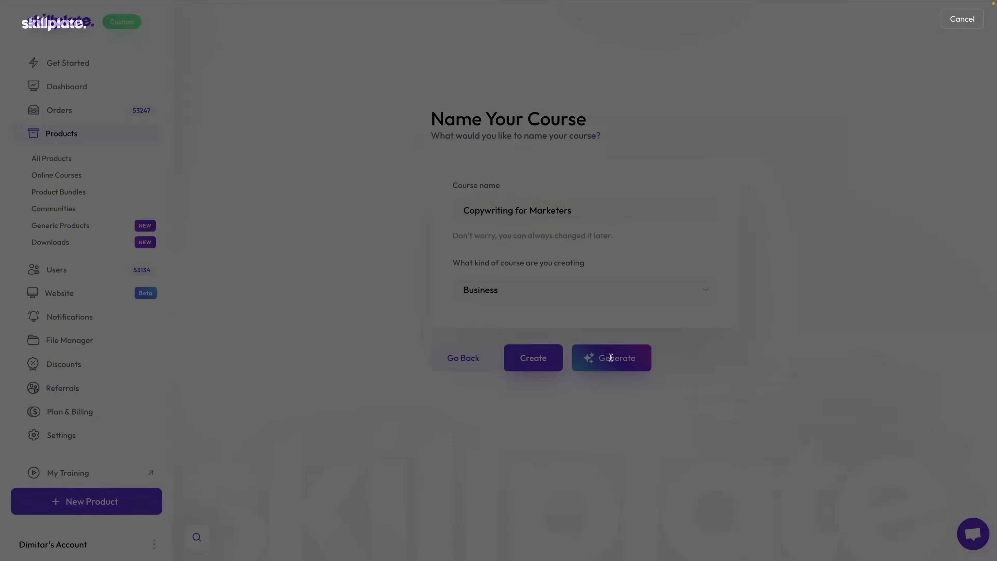
Enter the AI prompt describing a full-scale copywriting course for marketers, entrepreneurs and content creators.
{"action": "left_click", "coordinate": [522, 323]}
{"action": "type", "text": "This is a full scale c"}
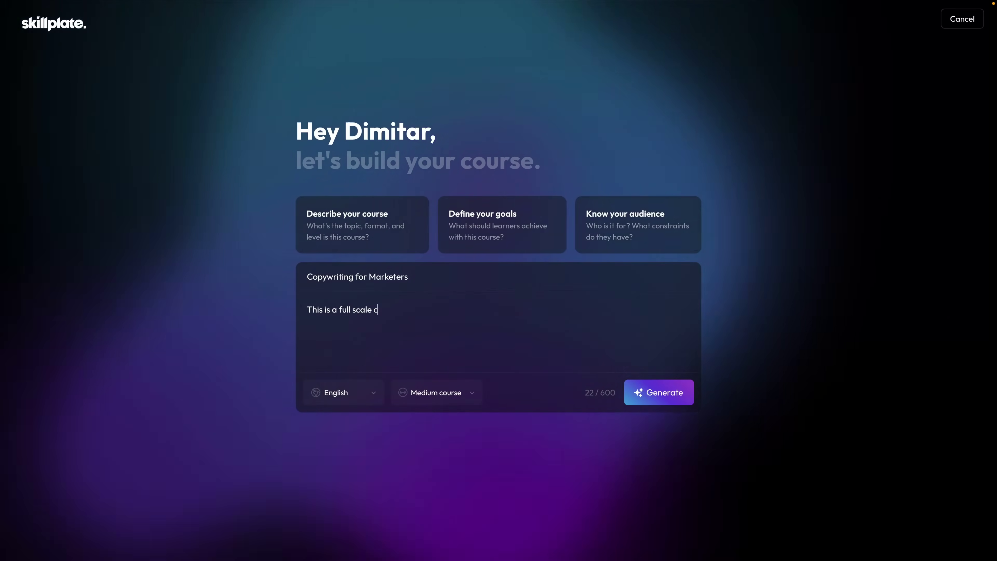
{"action": "type", "text": "opywriting course for marketers, entrepreneurs and content creators that teaches them all the copywriting techniques from the masters "}
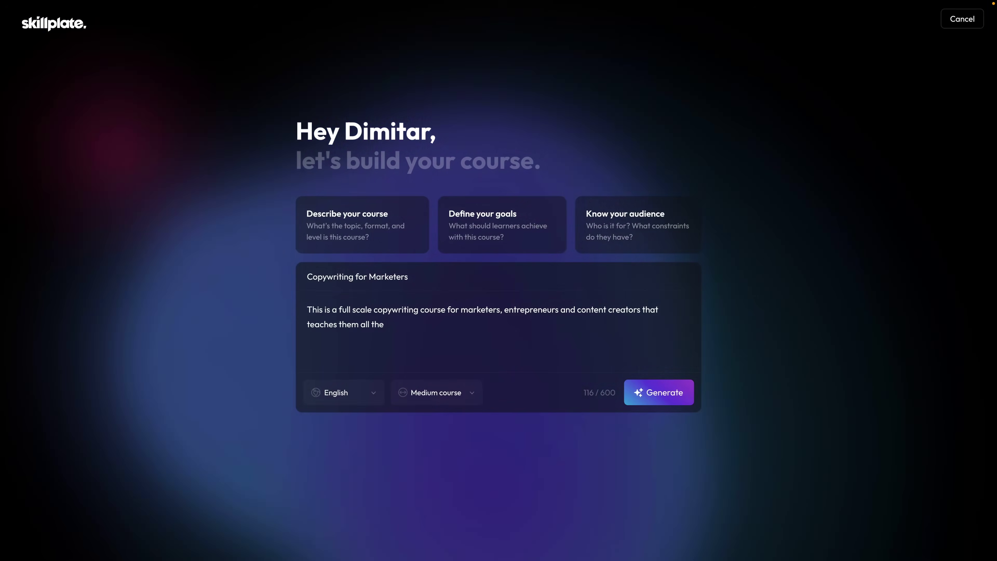
{"action": "type", "text": "of old to modern times. It should cover every single copywriting"}
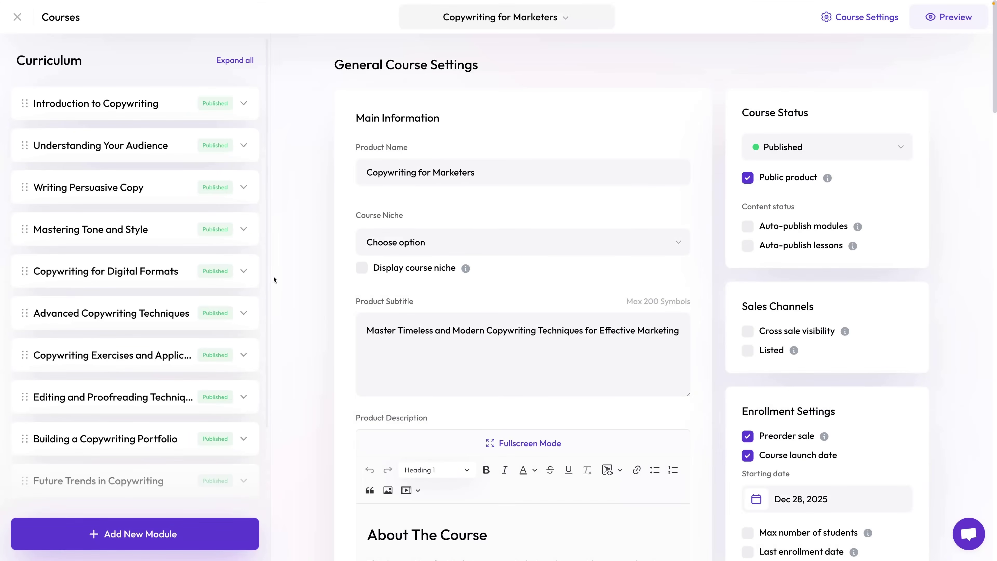
Expand the Introduction to Copywriting module's three lessons and open its module settings.
{"action": "left_click", "coordinate": [244, 104]}
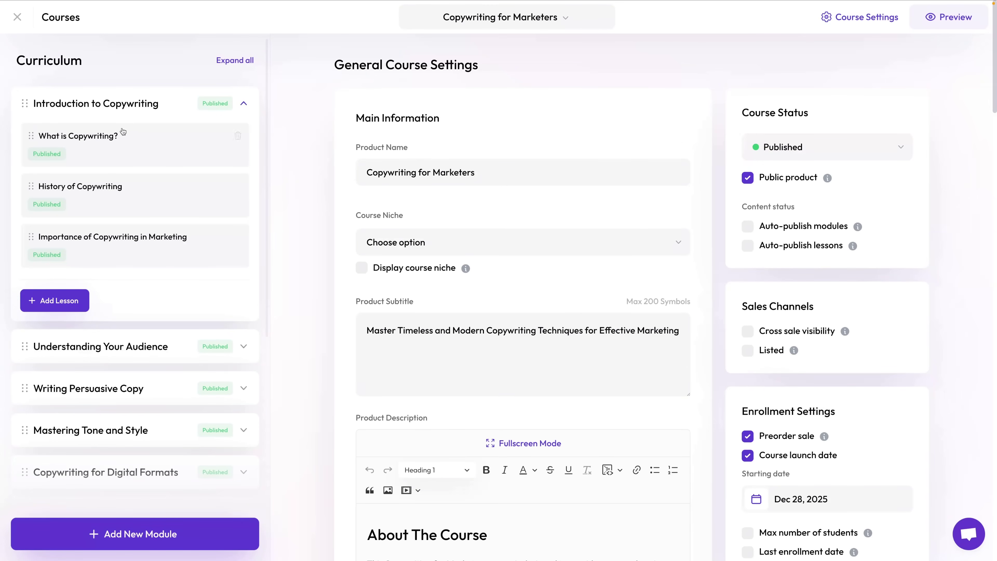
{"action": "left_click", "coordinate": [107, 109]}
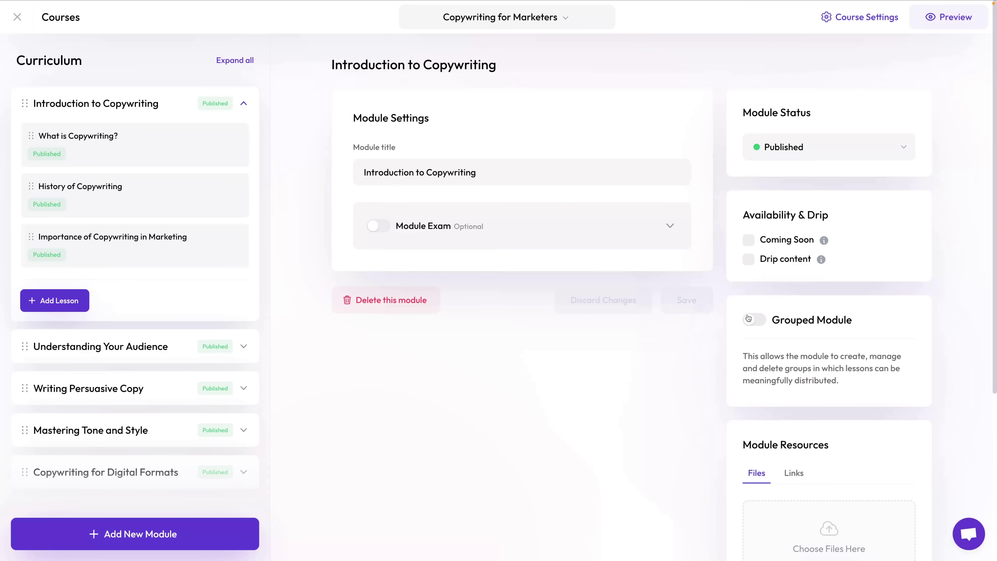
Try a module exam with a completion certificate and preview the certificate customization page.
{"action": "scroll", "coordinate": [791, 320], "scroll_direction": "down", "scroll_amount": 4}
{"action": "scroll", "coordinate": [812, 376], "scroll_direction": "up", "scroll_amount": 4}
{"action": "left_click", "coordinate": [379, 227]}
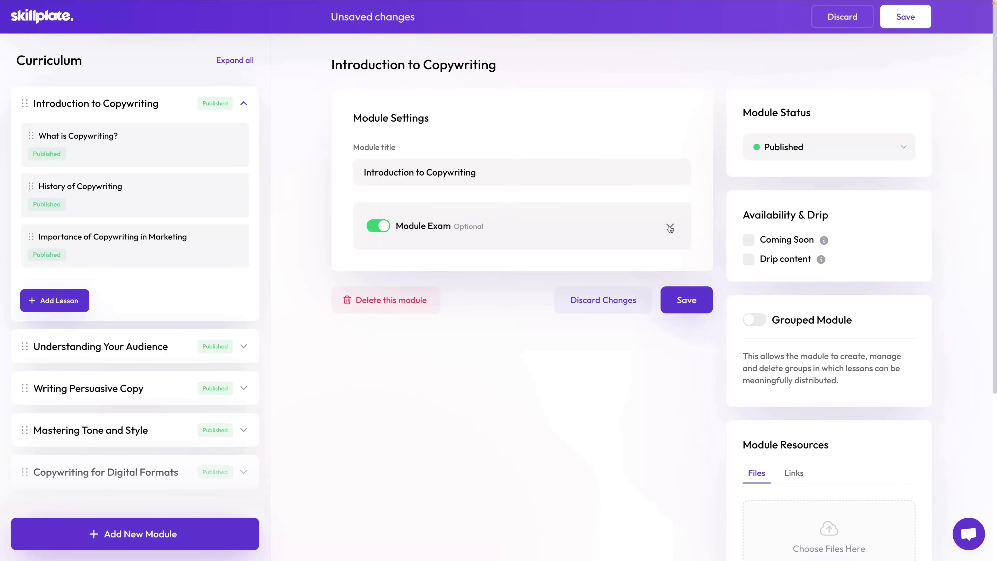
{"action": "left_click", "coordinate": [669, 228]}
{"action": "scroll", "coordinate": [641, 296], "scroll_direction": "down", "scroll_amount": 6}
{"action": "left_click", "coordinate": [754, 299]}
{"action": "left_click", "coordinate": [815, 381]}
{"action": "scroll", "coordinate": [750, 345], "scroll_direction": "down", "scroll_amount": 4}
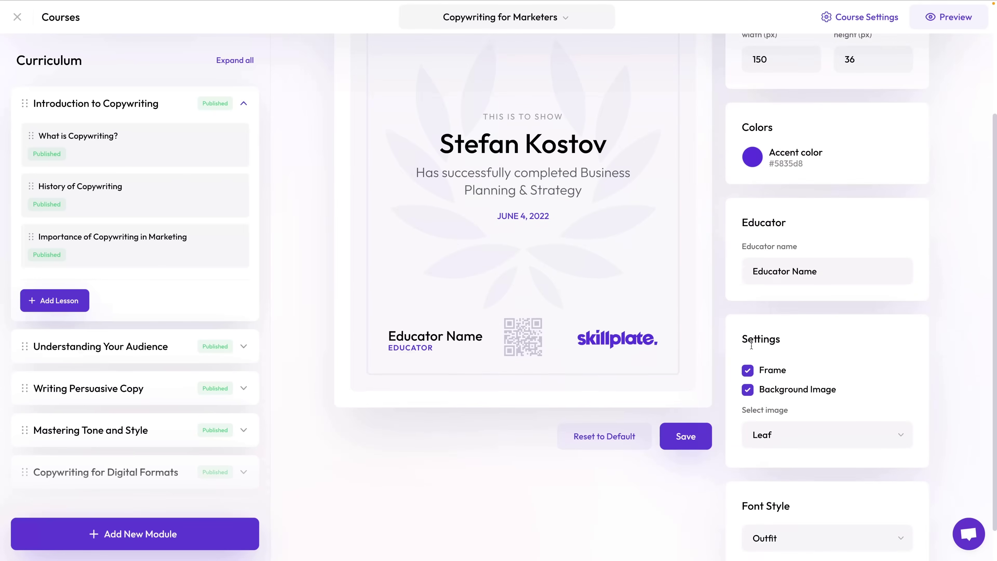
{"action": "scroll", "coordinate": [751, 345], "scroll_direction": "up", "scroll_amount": 4}
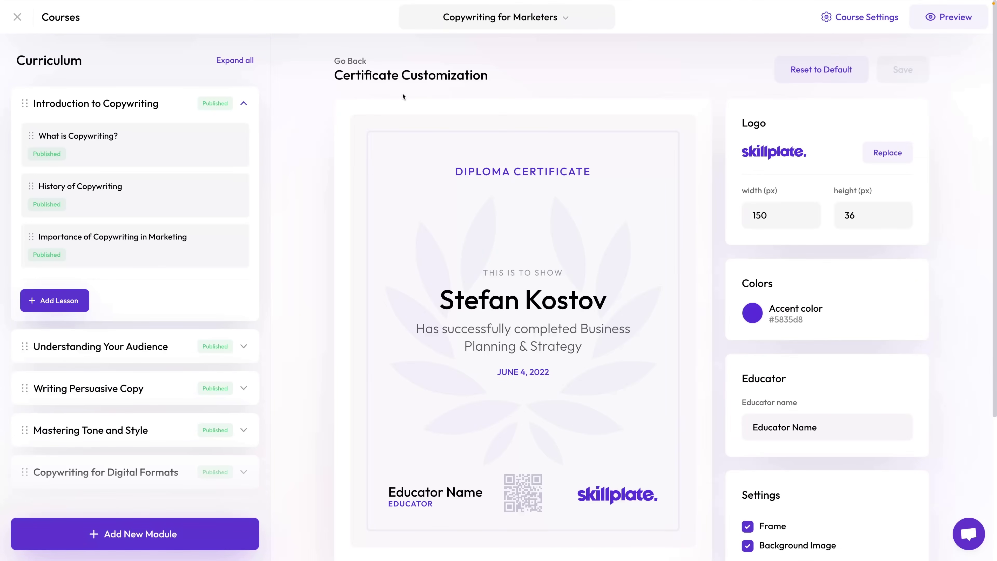
{"action": "left_click", "coordinate": [330, 61]}
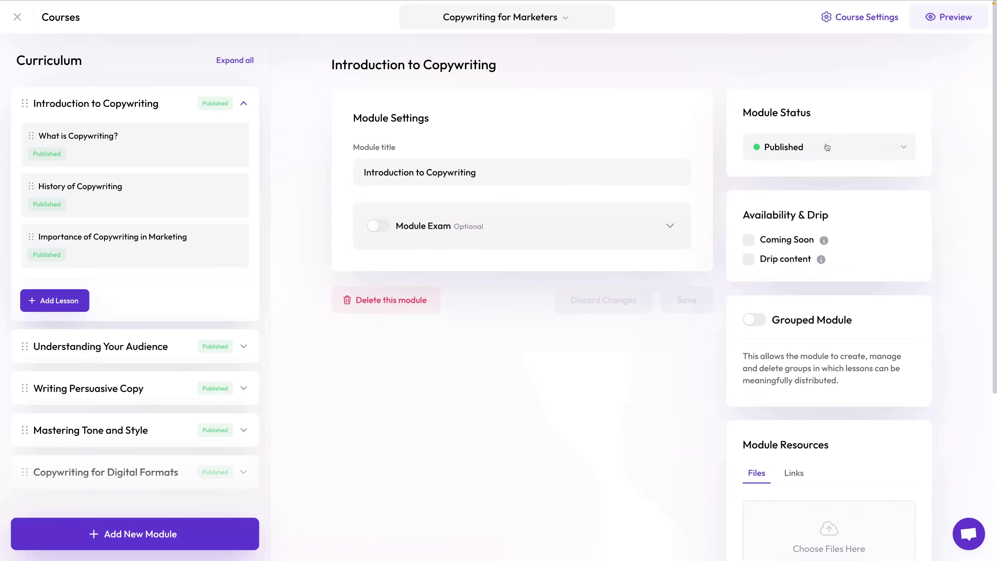
Keep the module Published, mark it Coming Soon with drip on 2025-11-28, and save.
{"action": "left_click", "coordinate": [827, 147]}
{"action": "left_click", "coordinate": [958, 195]}
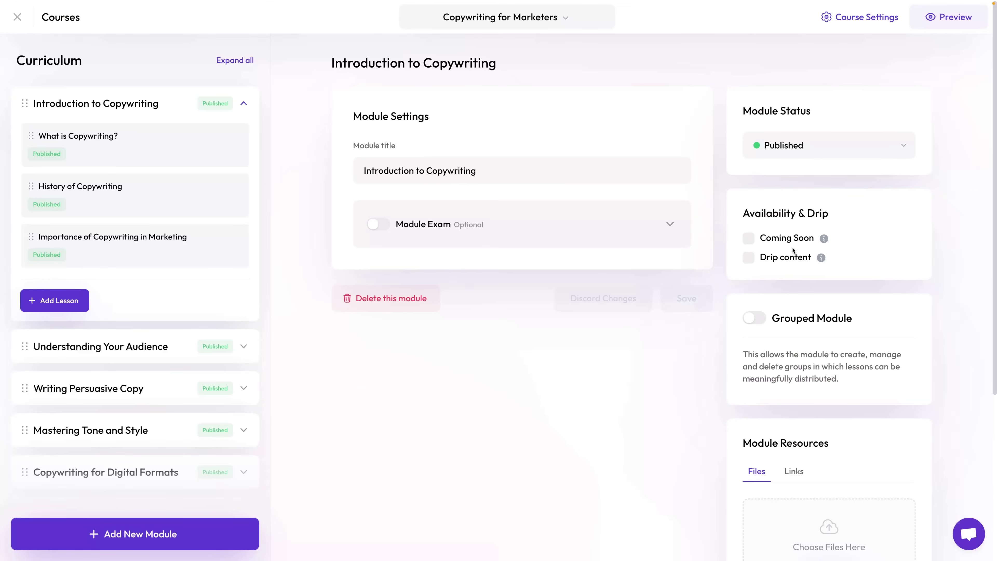
{"action": "left_click", "coordinate": [748, 258]}
{"action": "left_click", "coordinate": [748, 238]}
{"action": "left_click", "coordinate": [772, 258]}
{"action": "left_click", "coordinate": [772, 258]}
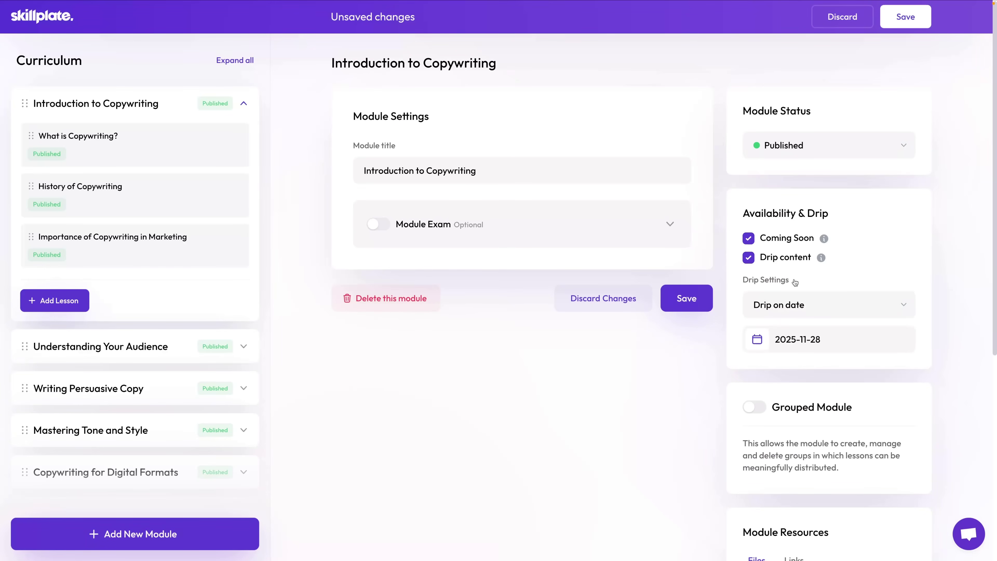
{"action": "left_click", "coordinate": [687, 298]}
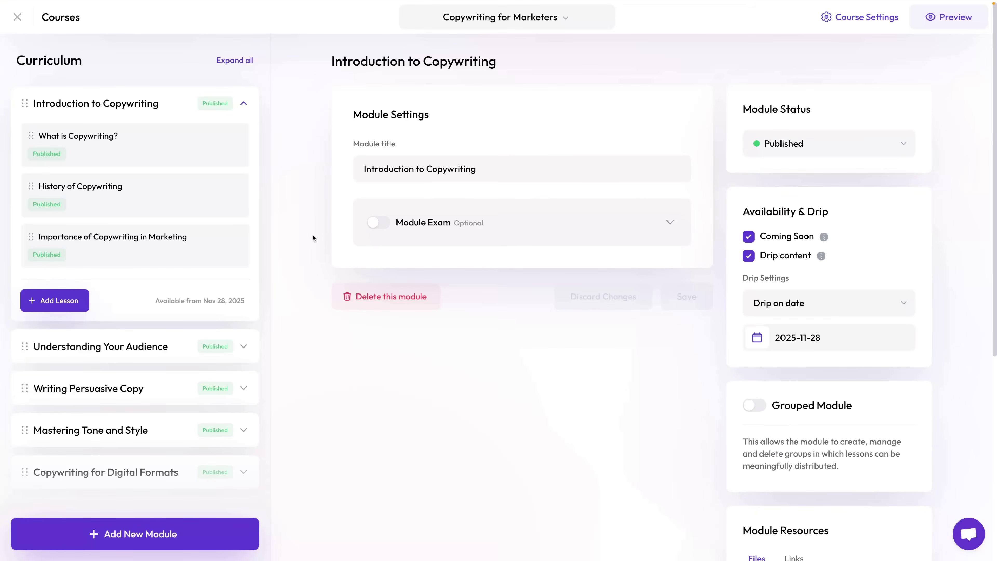
Open the What is Copywriting? lesson and keep it Published without drip release.
{"action": "left_click", "coordinate": [71, 141]}
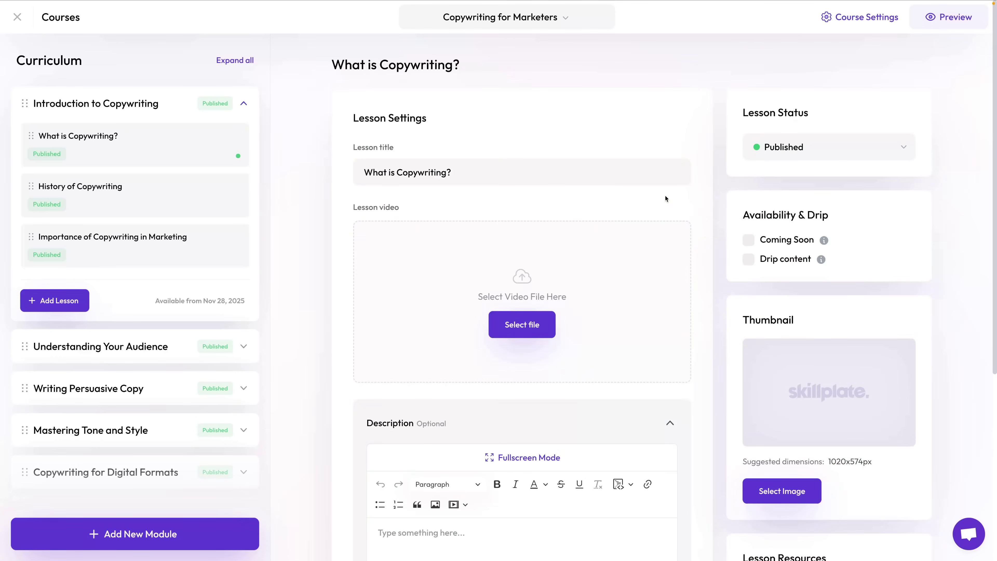
{"action": "scroll", "coordinate": [638, 199], "scroll_direction": "down", "scroll_amount": 3}
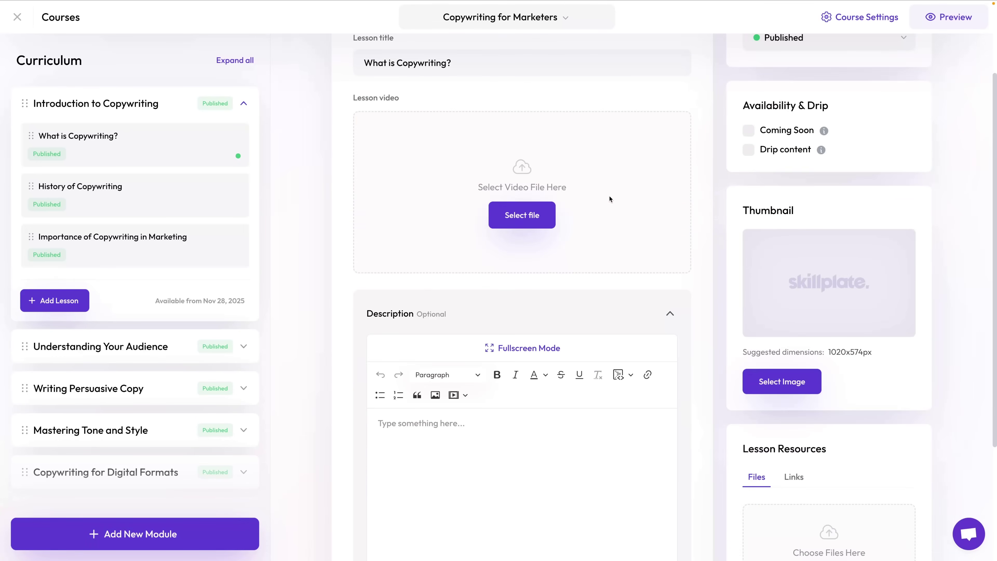
{"action": "scroll", "coordinate": [523, 216], "scroll_direction": "down", "scroll_amount": 4}
{"action": "scroll", "coordinate": [547, 292], "scroll_direction": "up", "scroll_amount": 4}
{"action": "scroll", "coordinate": [755, 311], "scroll_direction": "up", "scroll_amount": 2}
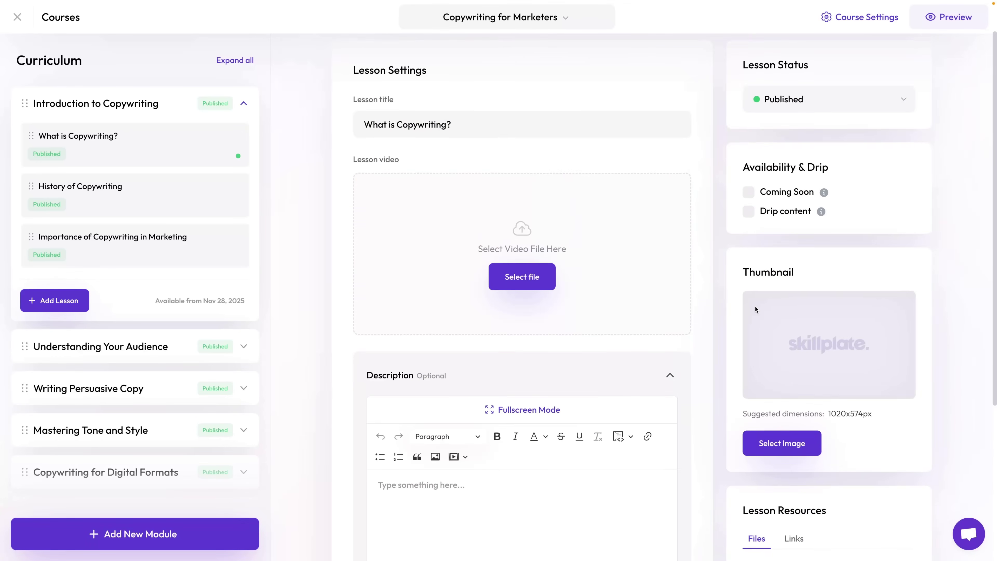
{"action": "scroll", "coordinate": [760, 312], "scroll_direction": "down", "scroll_amount": 4}
{"action": "scroll", "coordinate": [823, 327], "scroll_direction": "up", "scroll_amount": 5}
{"action": "left_click", "coordinate": [821, 151]}
{"action": "left_click", "coordinate": [821, 203]}
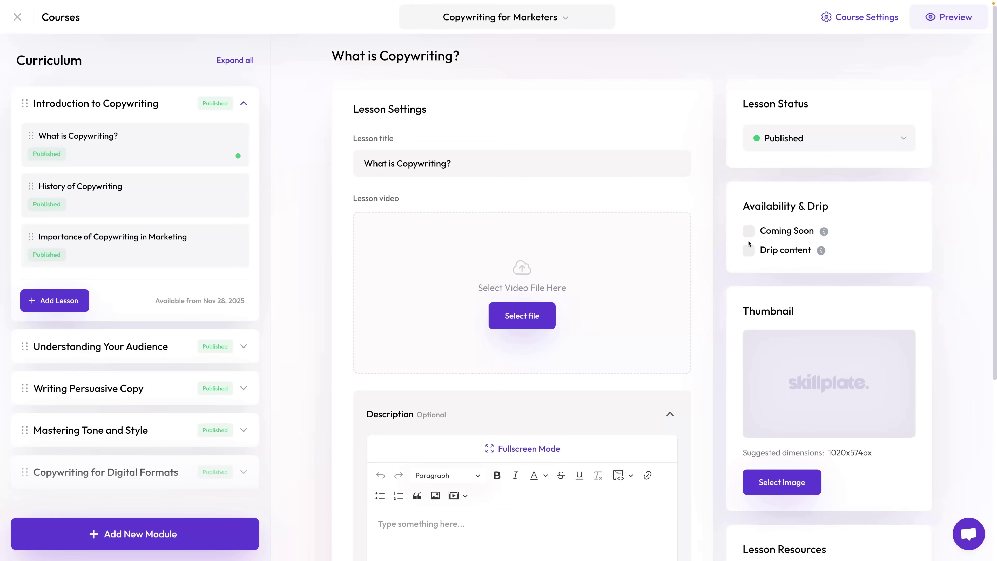
{"action": "left_click", "coordinate": [748, 250]}
{"action": "left_click", "coordinate": [749, 250]}
Attach a video from the File Manager to the lesson.
{"action": "scroll", "coordinate": [822, 308], "scroll_direction": "down", "scroll_amount": 5}
{"action": "left_click", "coordinate": [793, 307]}
{"action": "left_click", "coordinate": [757, 307]}
{"action": "scroll", "coordinate": [670, 273], "scroll_direction": "up", "scroll_amount": 4}
{"action": "left_click", "coordinate": [536, 326]}
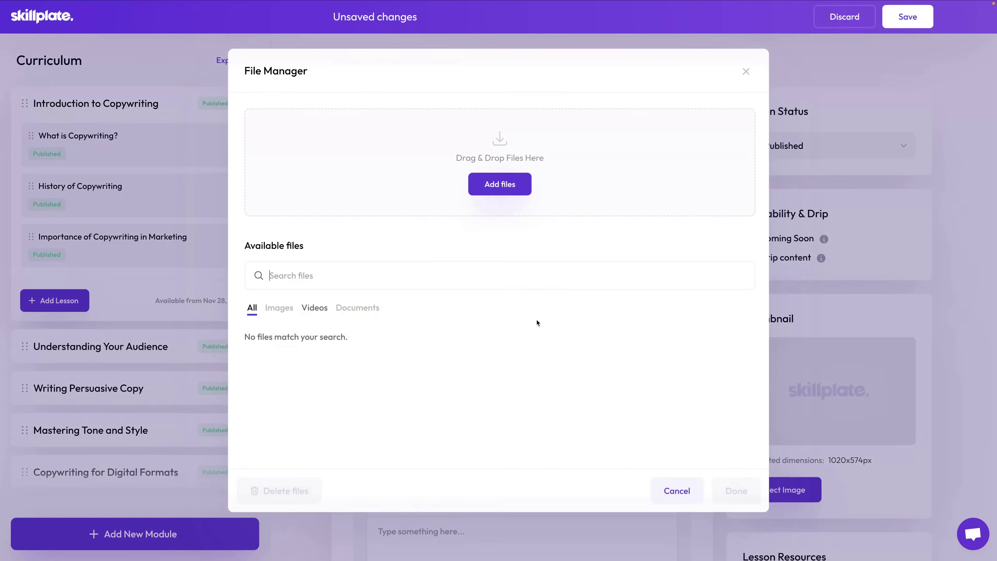
{"action": "left_click", "coordinate": [369, 361]}
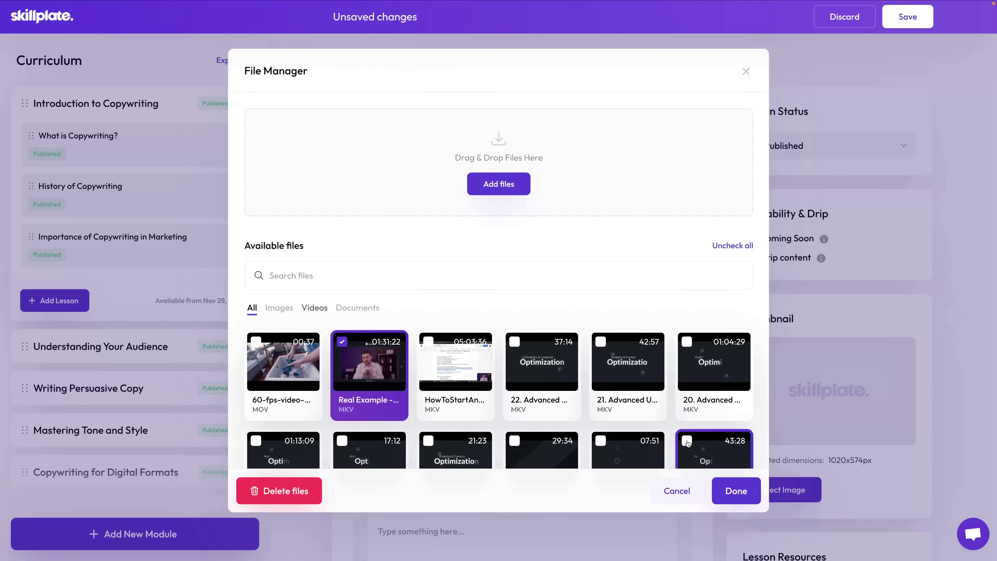
{"action": "left_click", "coordinate": [736, 490]}
Set the subtitle language to Bulgarian, then cancel the subtitle file upload.
{"action": "scroll", "coordinate": [590, 376], "scroll_direction": "down", "scroll_amount": 3}
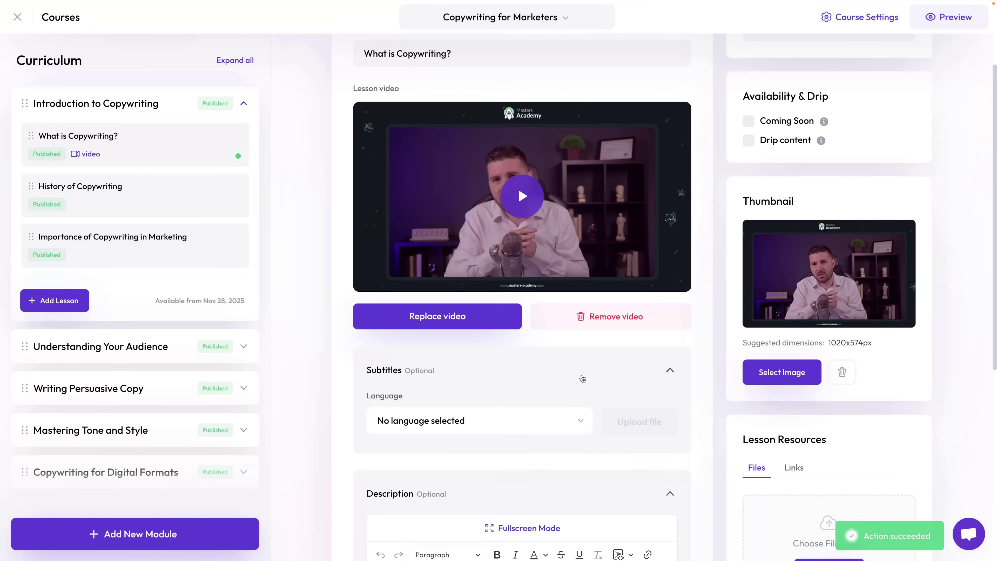
{"action": "scroll", "coordinate": [590, 376], "scroll_direction": "down", "scroll_amount": 3}
{"action": "left_click", "coordinate": [539, 255]}
{"action": "left_click", "coordinate": [462, 313]}
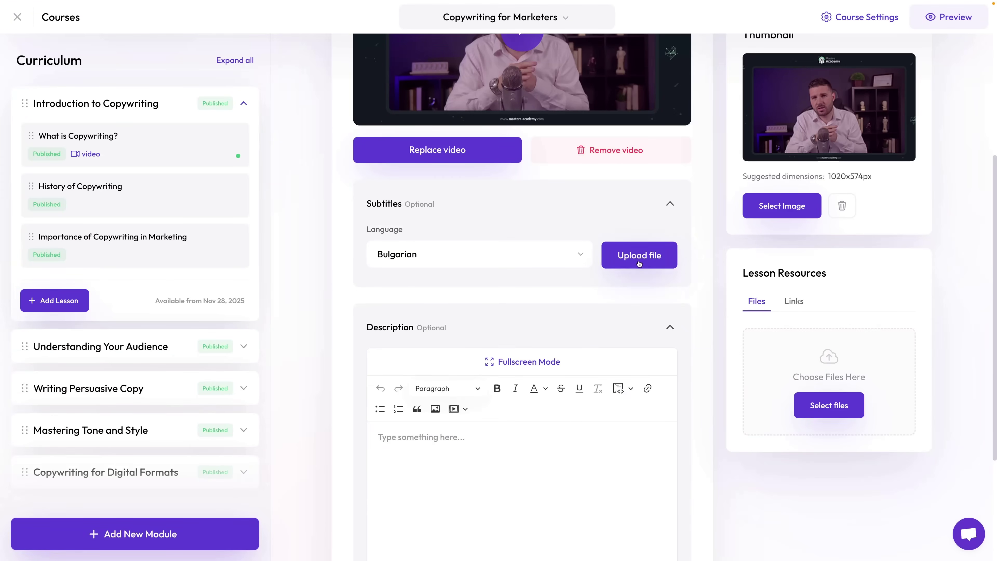
{"action": "left_click", "coordinate": [634, 268]}
{"action": "left_click", "coordinate": [646, 362]}
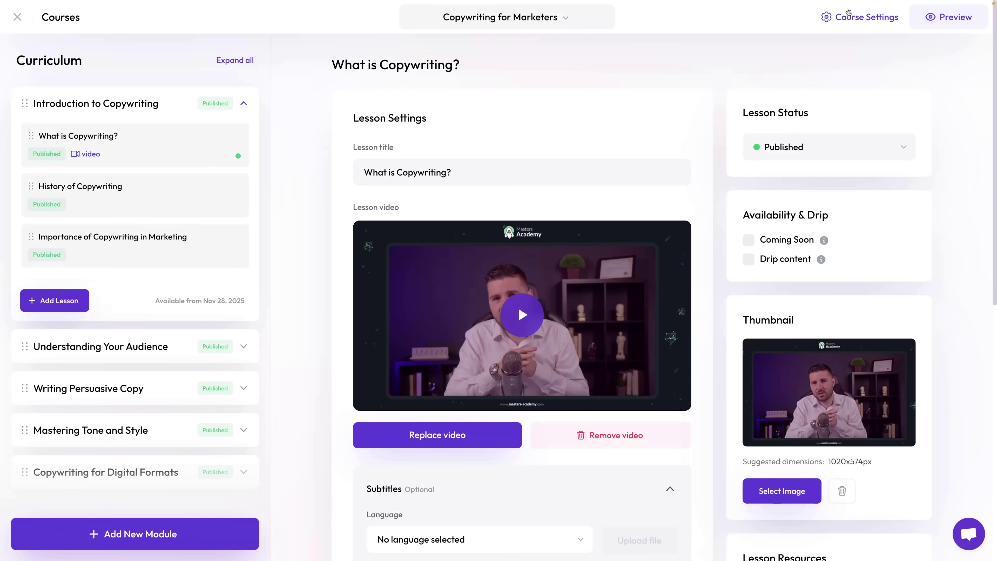
In course settings, paste the YouTube link on a new line above About The Course, and save.
{"action": "left_click", "coordinate": [842, 17]}
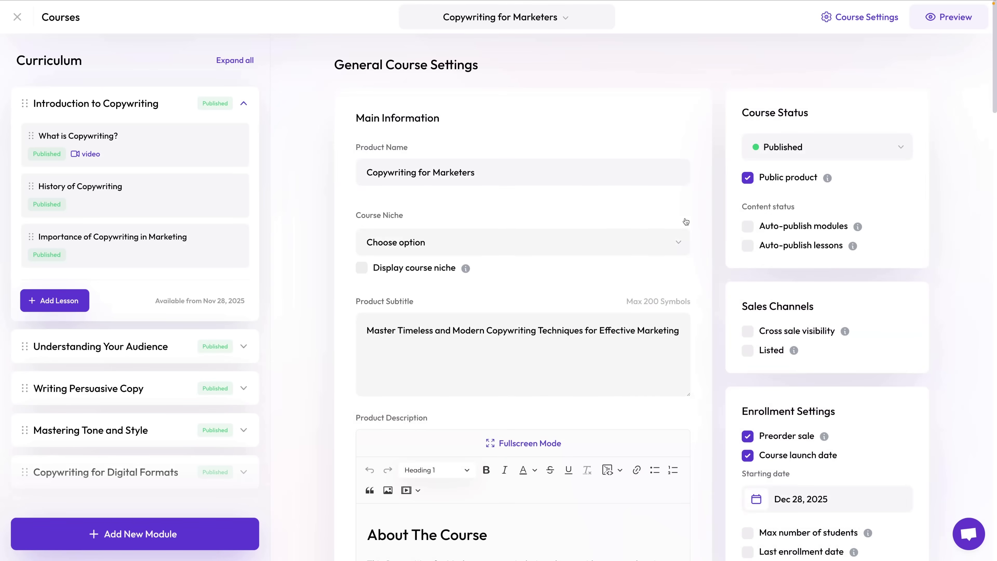
{"action": "scroll", "coordinate": [688, 222], "scroll_direction": "down", "scroll_amount": 12}
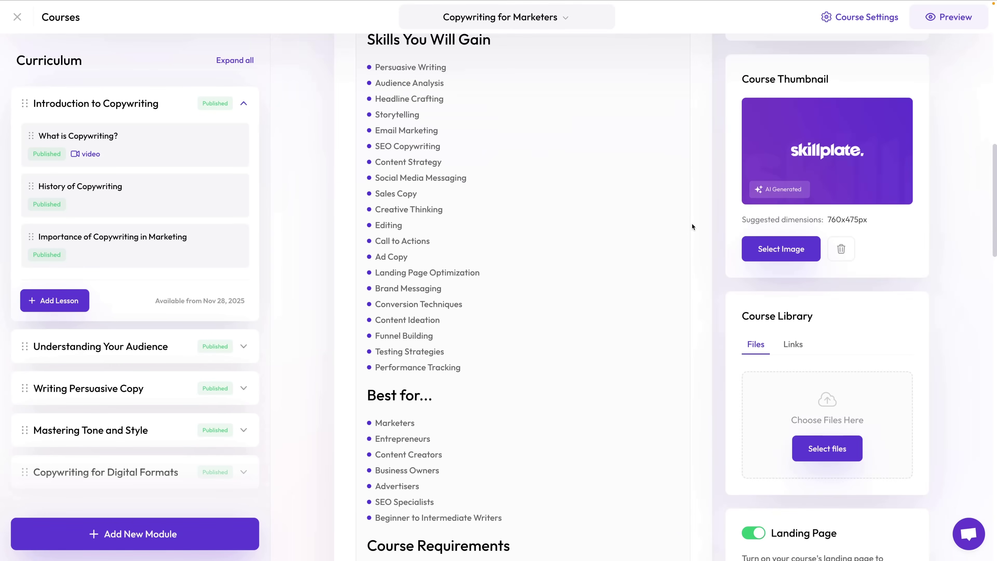
{"action": "scroll", "coordinate": [691, 223], "scroll_direction": "up", "scroll_amount": 15}
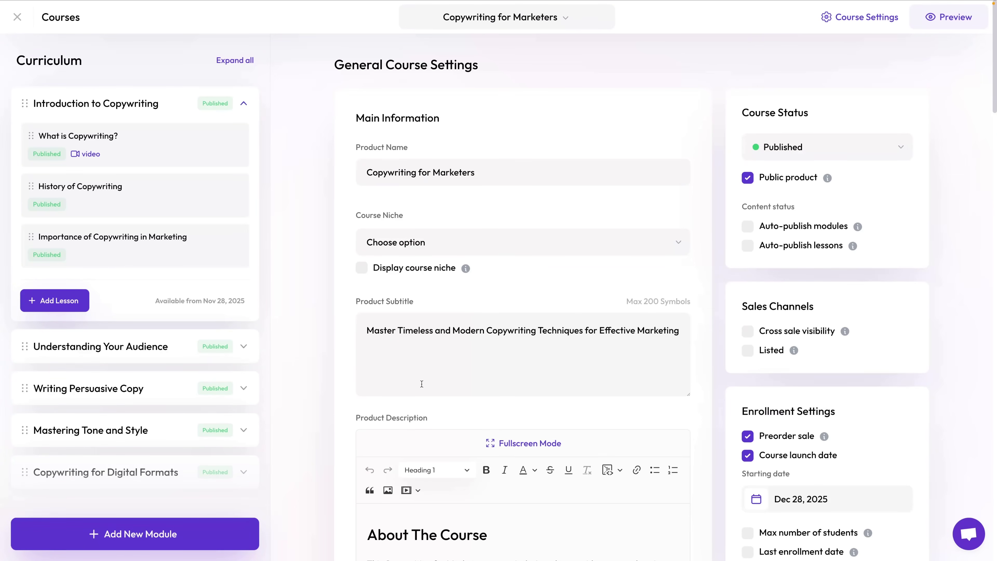
{"action": "scroll", "coordinate": [432, 383], "scroll_direction": "down", "scroll_amount": 10}
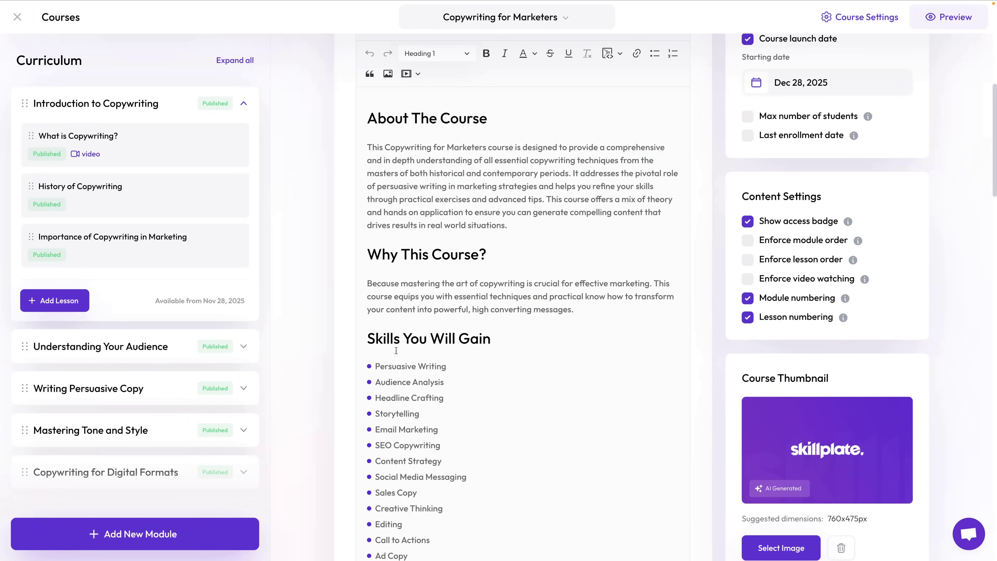
{"action": "left_click", "coordinate": [367, 118]}
{"action": "key", "text": "Return"}
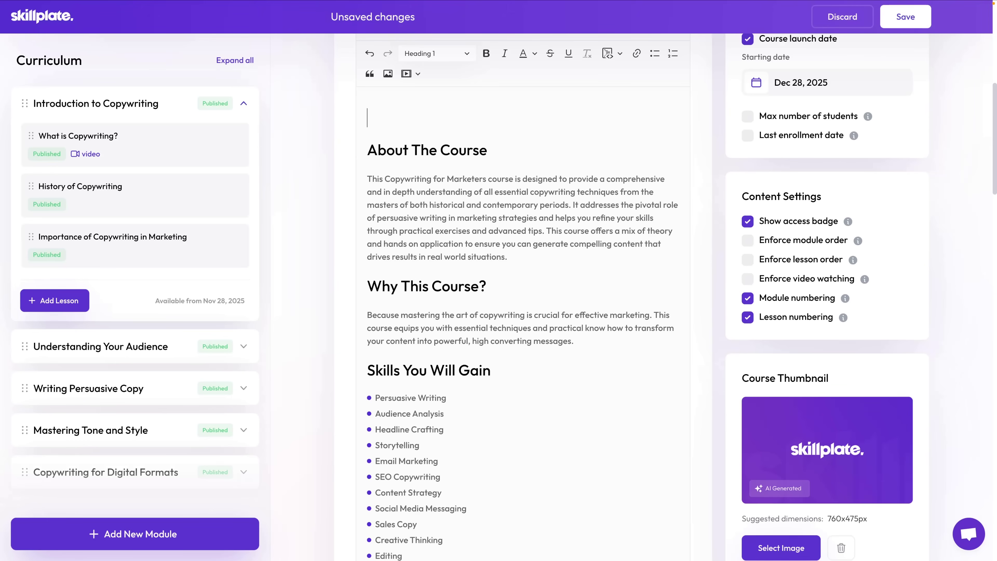
{"action": "type", "text": "https://www.youtube.com/watch?v=2tnsJ3m5gyM"}
{"action": "scroll", "coordinate": [510, 244], "scroll_direction": "up", "scroll_amount": 6}
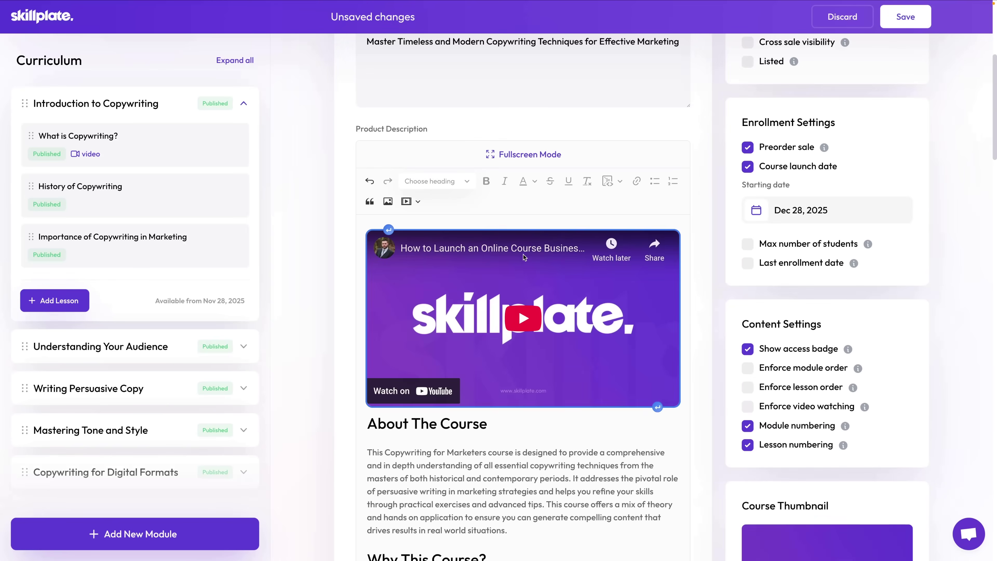
{"action": "left_click", "coordinate": [903, 18]}
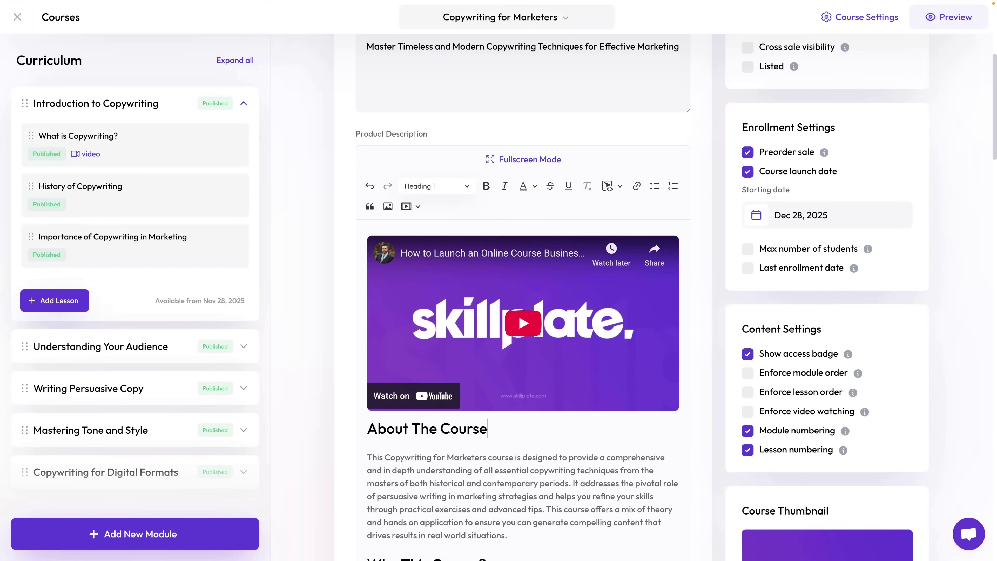
{"action": "key", "text": "Return"}
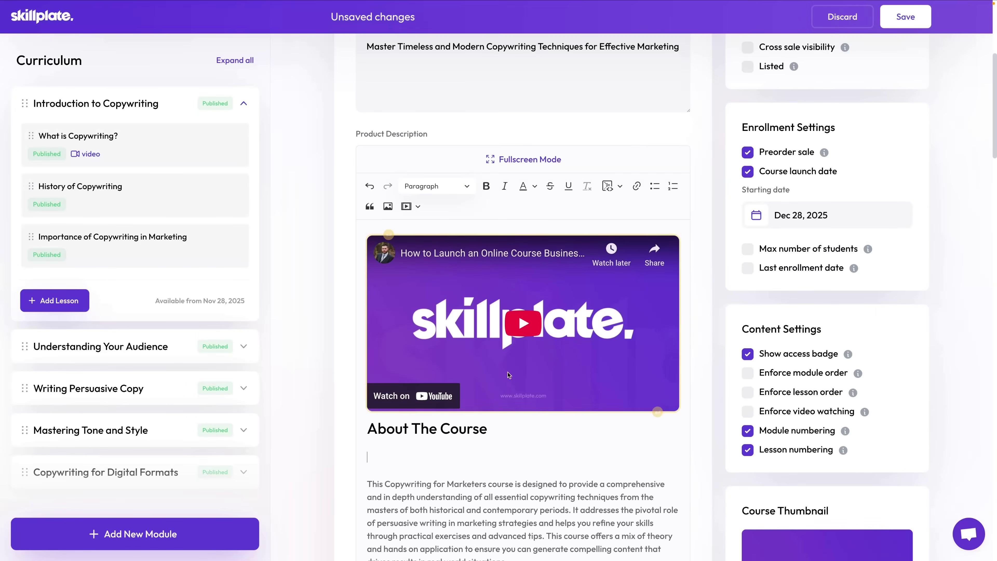
{"action": "left_click", "coordinate": [388, 207]}
{"action": "scroll", "coordinate": [454, 297], "scroll_direction": "down", "scroll_amount": 5}
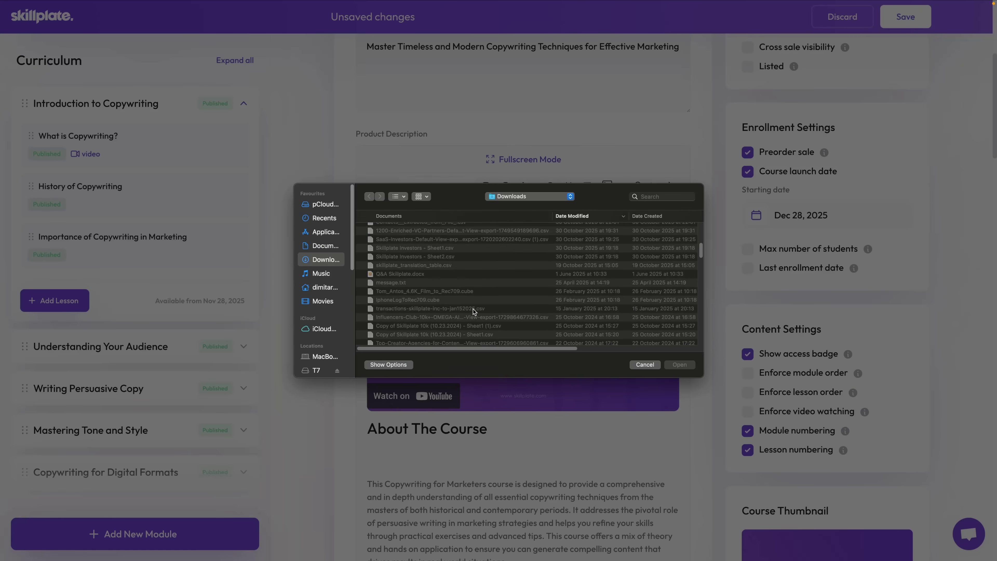
{"action": "left_click", "coordinate": [454, 297]}
{"action": "left_click", "coordinate": [678, 365]}
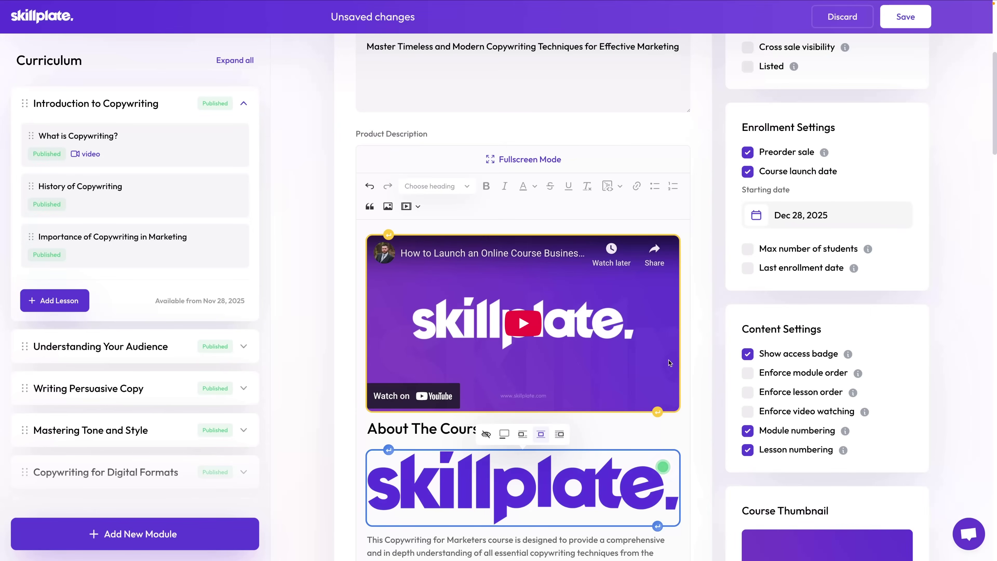
{"action": "key", "text": "Return"}
{"action": "left_click", "coordinate": [619, 186]}
{"action": "left_click", "coordinate": [626, 220]}
{"action": "scroll", "coordinate": [581, 276], "scroll_direction": "down", "scroll_amount": 3}
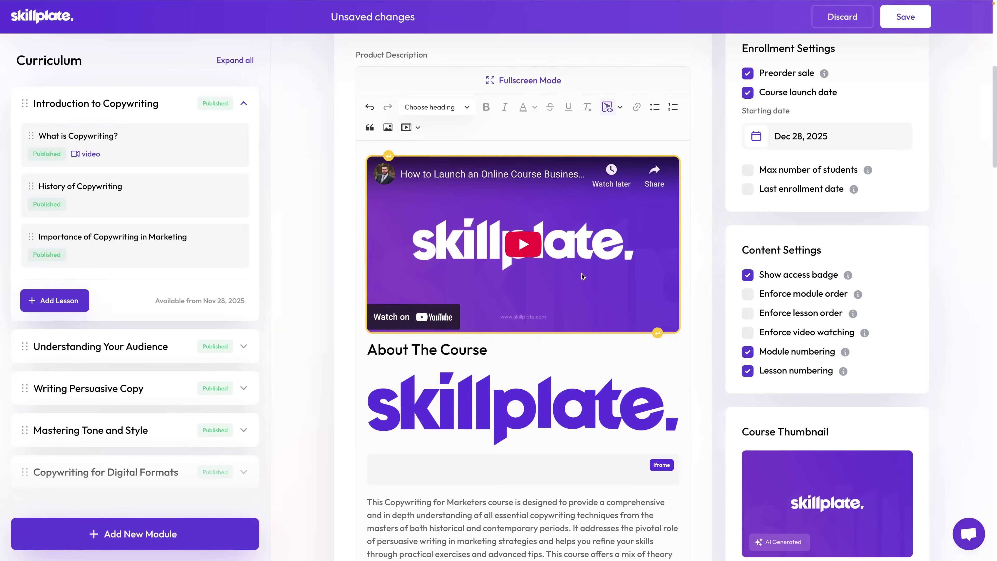
{"action": "key", "text": "ctrl+z"}
{"action": "key", "text": "ctrl+z"}
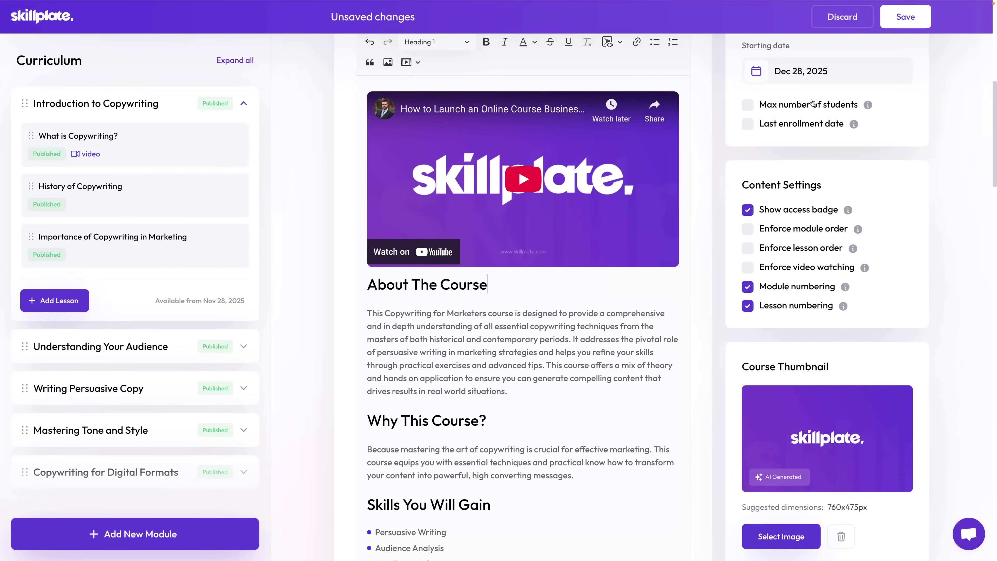
{"action": "left_click", "coordinate": [903, 22]}
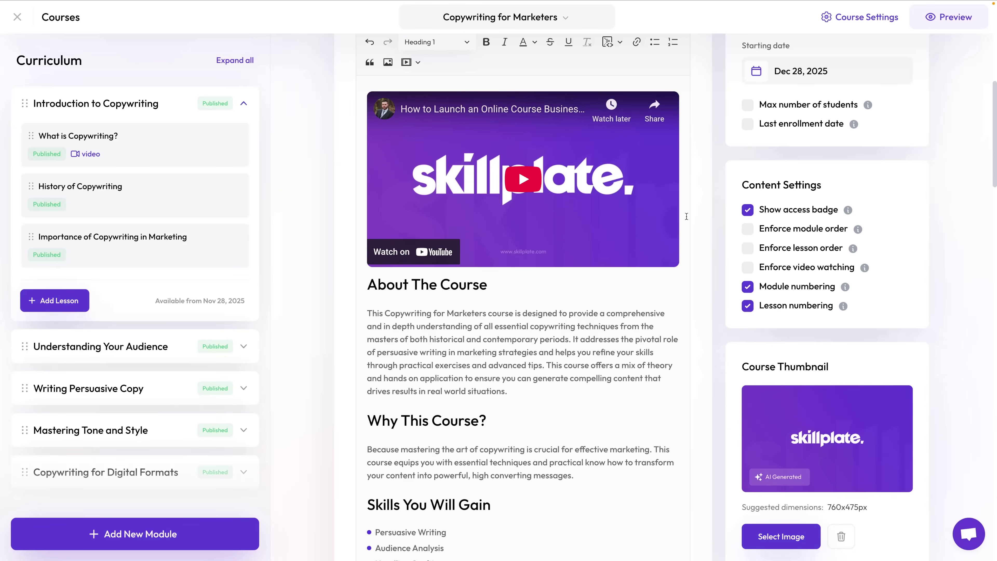
Scroll the course settings down to Pricing Options, where Free is the current plan.
{"action": "scroll", "coordinate": [686, 217], "scroll_direction": "down", "scroll_amount": 5}
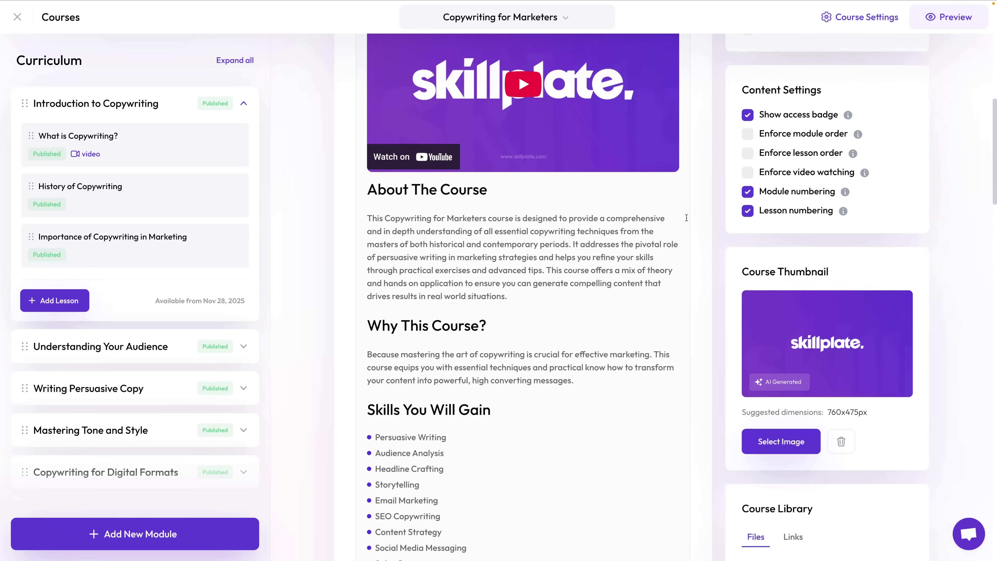
{"action": "scroll", "coordinate": [686, 218], "scroll_direction": "down", "scroll_amount": 1}
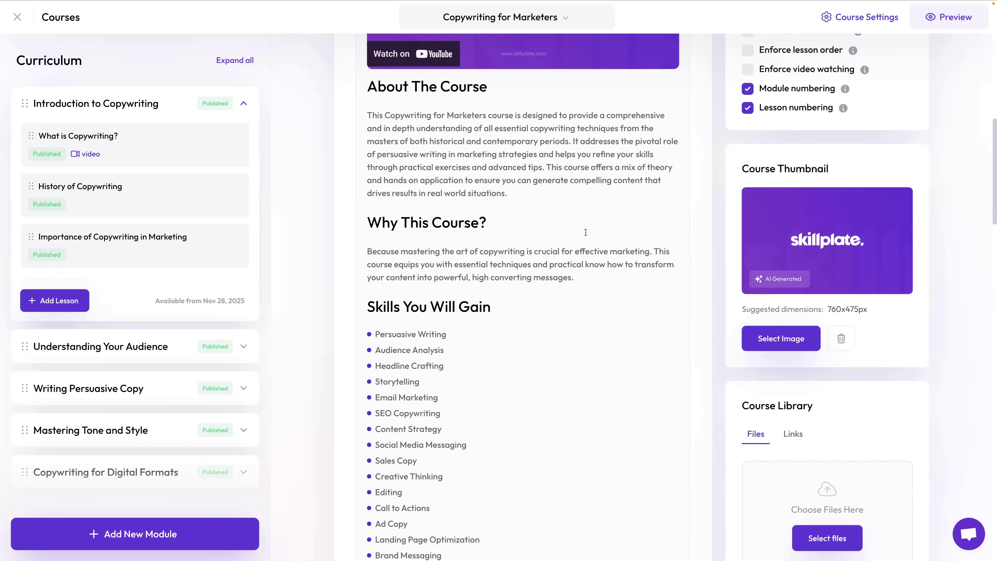
{"action": "scroll", "coordinate": [544, 260], "scroll_direction": "down", "scroll_amount": 2}
{"action": "scroll", "coordinate": [563, 266], "scroll_direction": "down", "scroll_amount": 5}
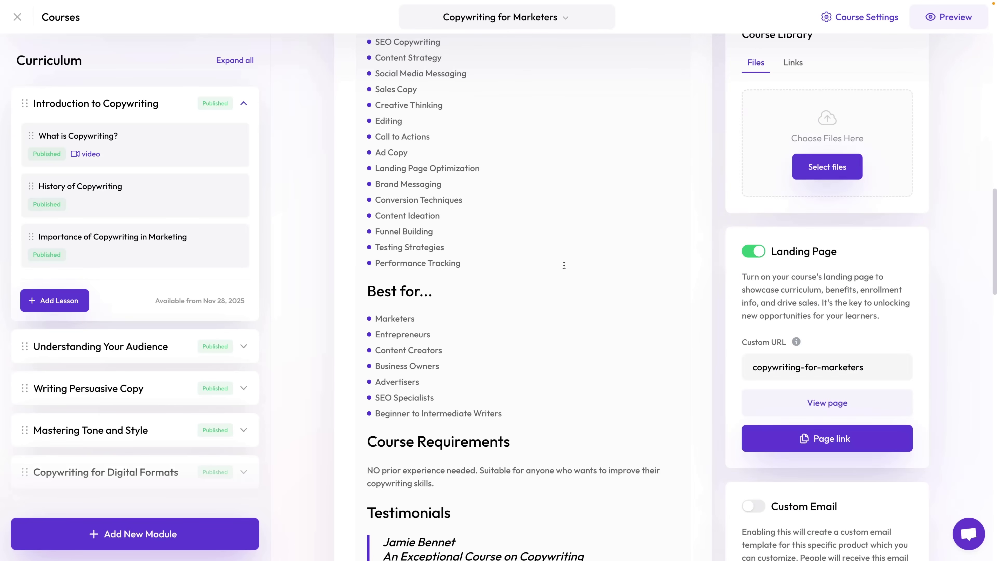
{"action": "scroll", "coordinate": [564, 265], "scroll_direction": "down", "scroll_amount": 5}
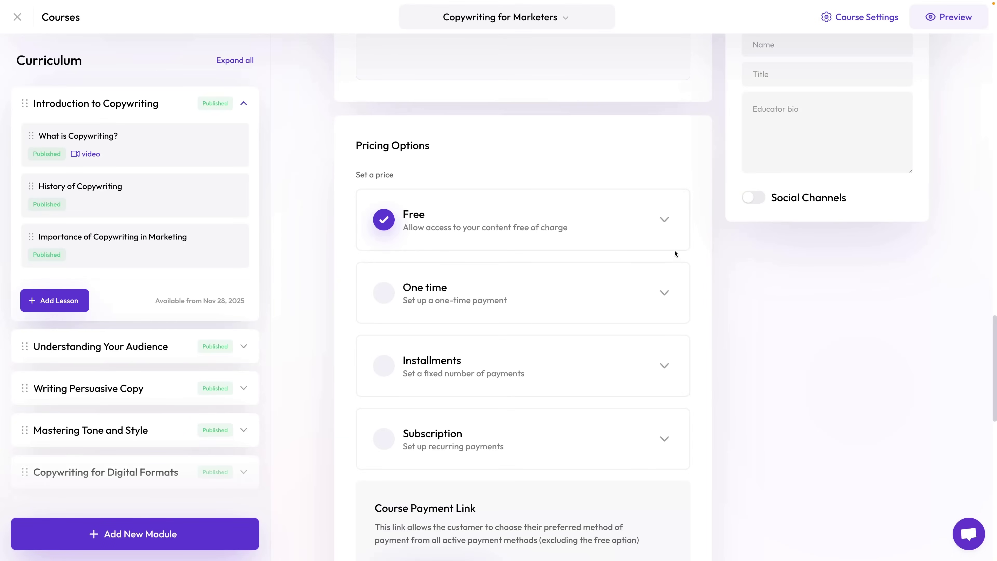
Enable the One time payment plan and copy the course payment link.
{"action": "left_click", "coordinate": [664, 221]}
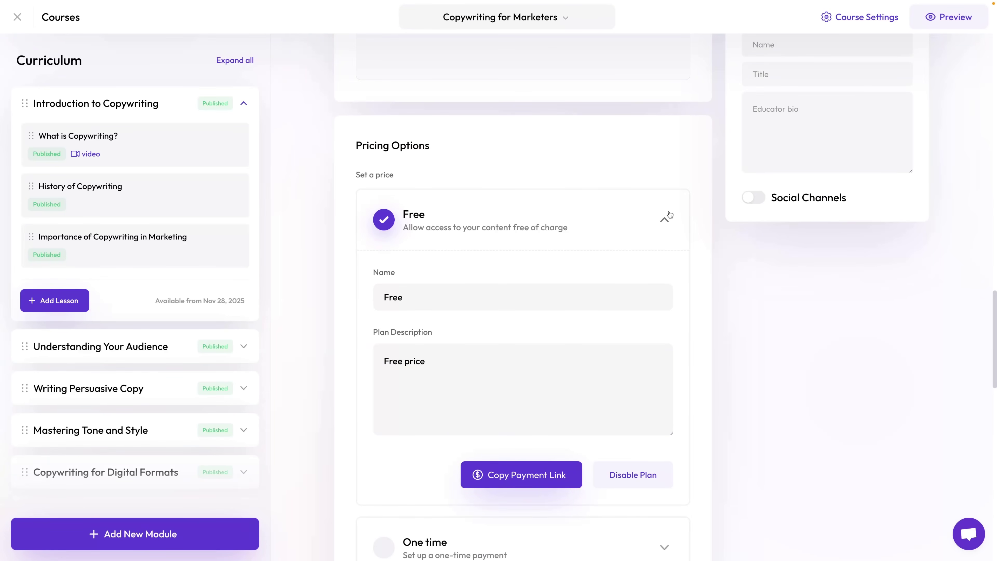
{"action": "left_click", "coordinate": [665, 222]}
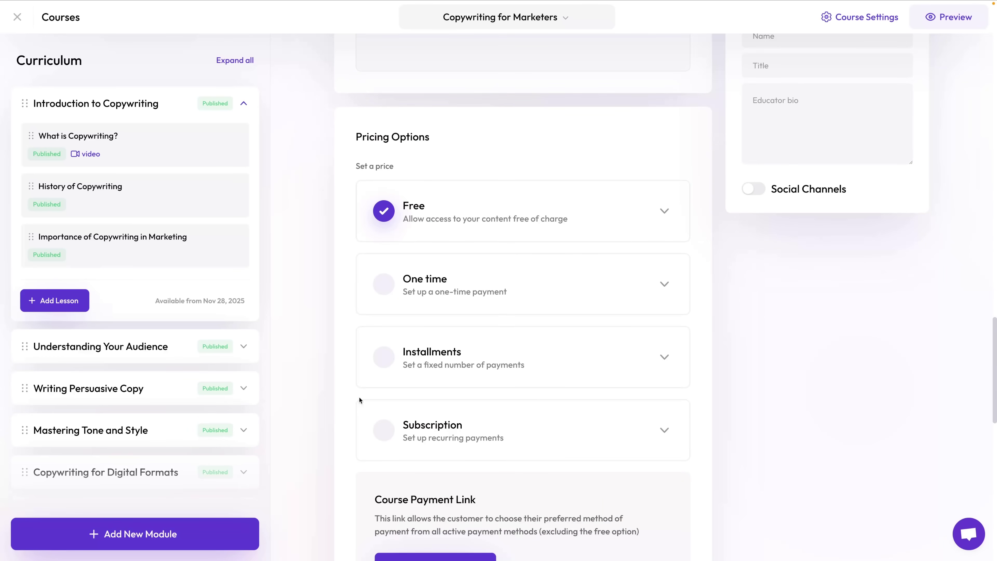
{"action": "left_click", "coordinate": [672, 287]}
{"action": "scroll", "coordinate": [875, 135], "scroll_direction": "down", "scroll_amount": 2}
{"action": "scroll", "coordinate": [876, 129], "scroll_direction": "down", "scroll_amount": 10}
{"action": "scroll", "coordinate": [877, 130], "scroll_direction": "up", "scroll_amount": 6}
{"action": "scroll", "coordinate": [877, 134], "scroll_direction": "up", "scroll_amount": 2}
{"action": "left_click", "coordinate": [461, 359]}
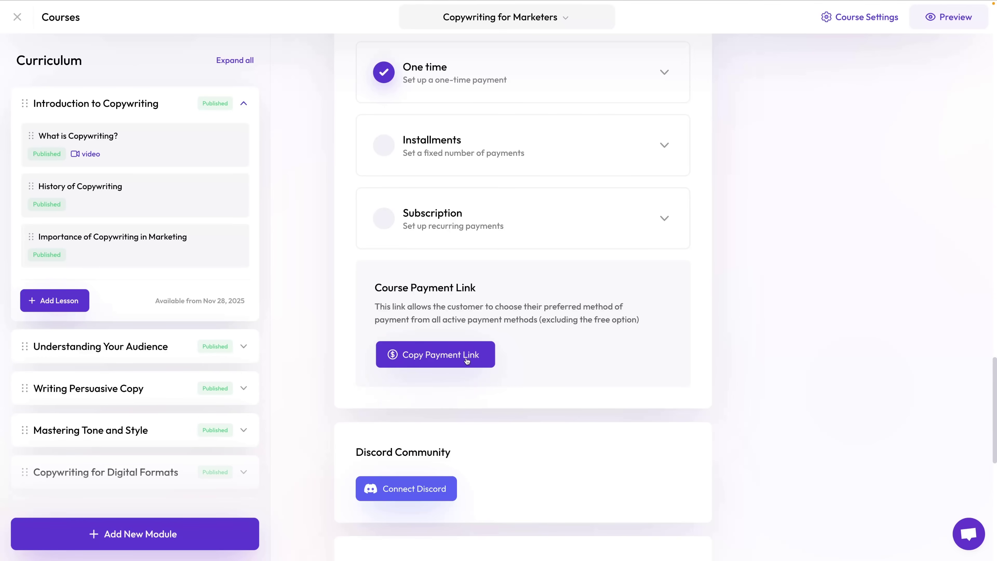
Turn on auto-publishing of modules and lessons, save, and list the course in sales channels.
{"action": "scroll", "coordinate": [549, 356], "scroll_direction": "up", "scroll_amount": 3}
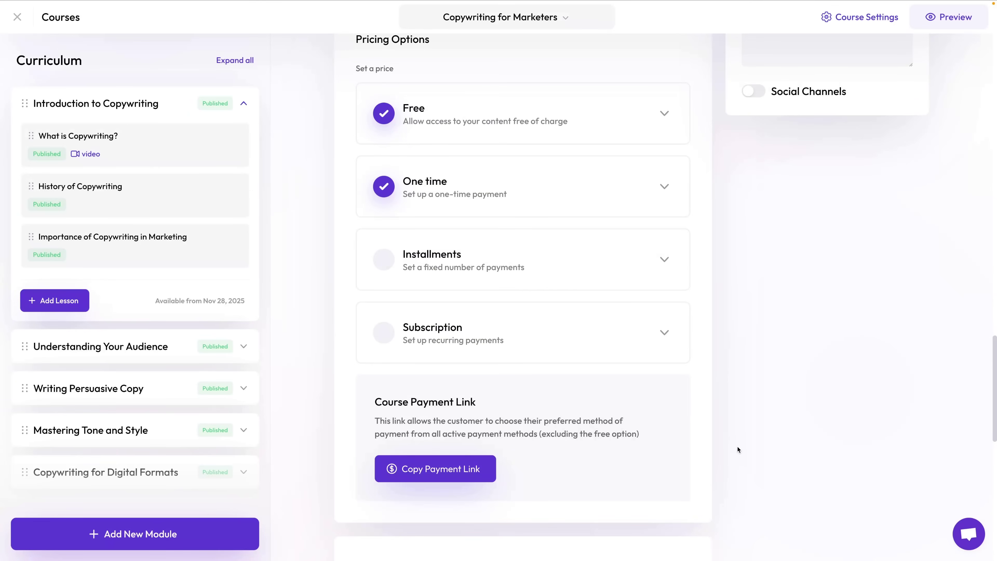
{"action": "scroll", "coordinate": [752, 427], "scroll_direction": "down", "scroll_amount": 5}
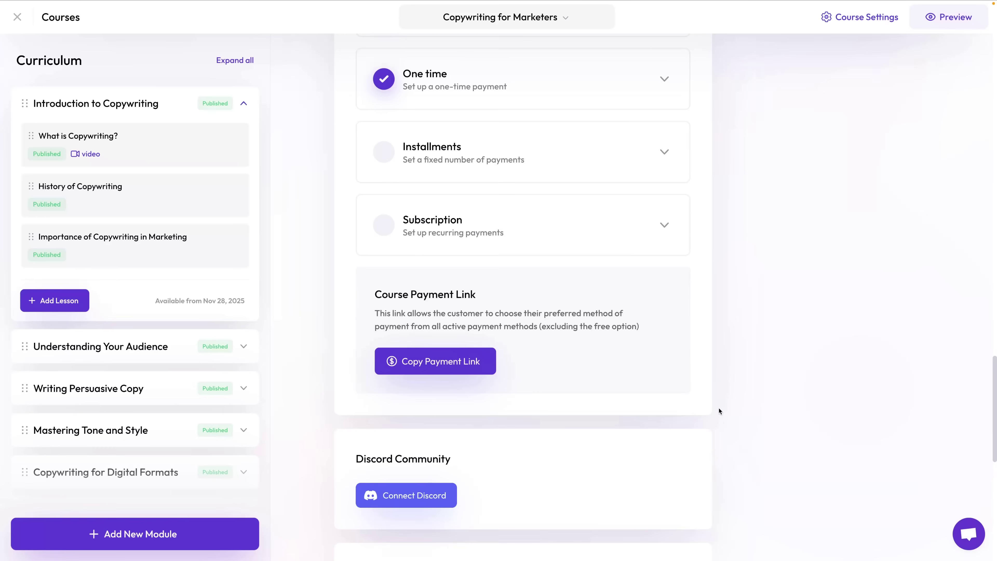
{"action": "scroll", "coordinate": [719, 408], "scroll_direction": "up", "scroll_amount": 20}
{"action": "scroll", "coordinate": [719, 410], "scroll_direction": "down", "scroll_amount": 1}
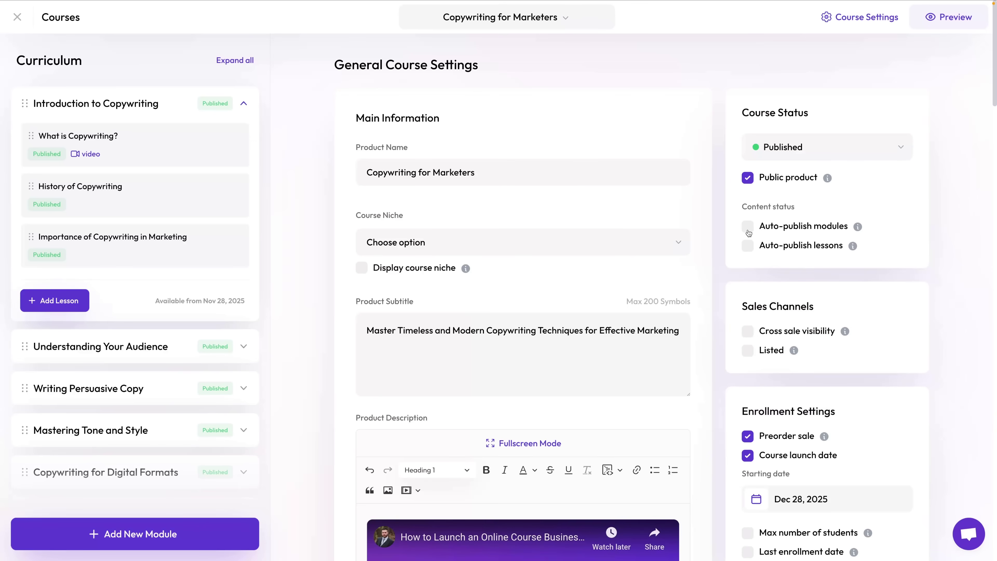
{"action": "left_click", "coordinate": [748, 227]}
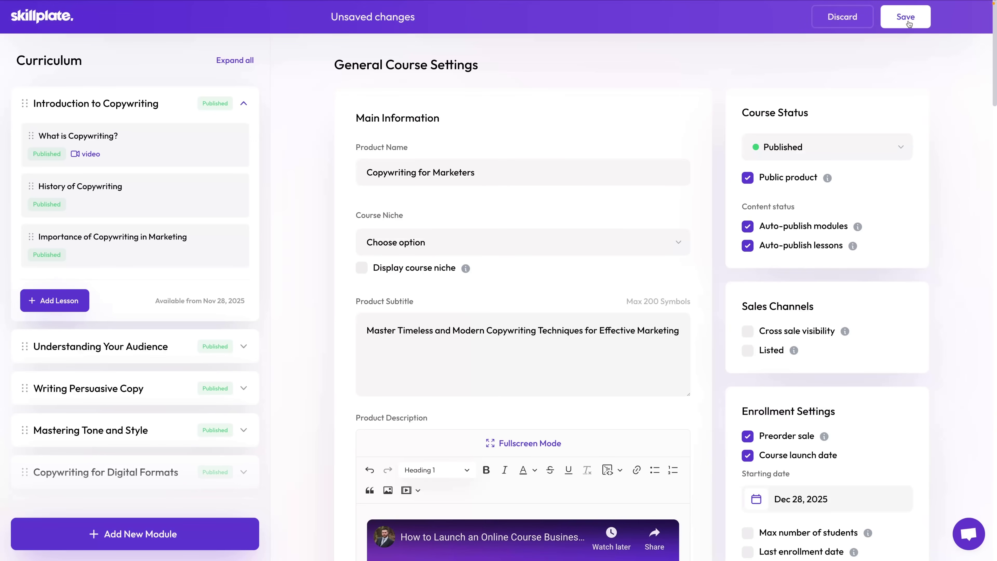
{"action": "key", "text": "ctrl+s"}
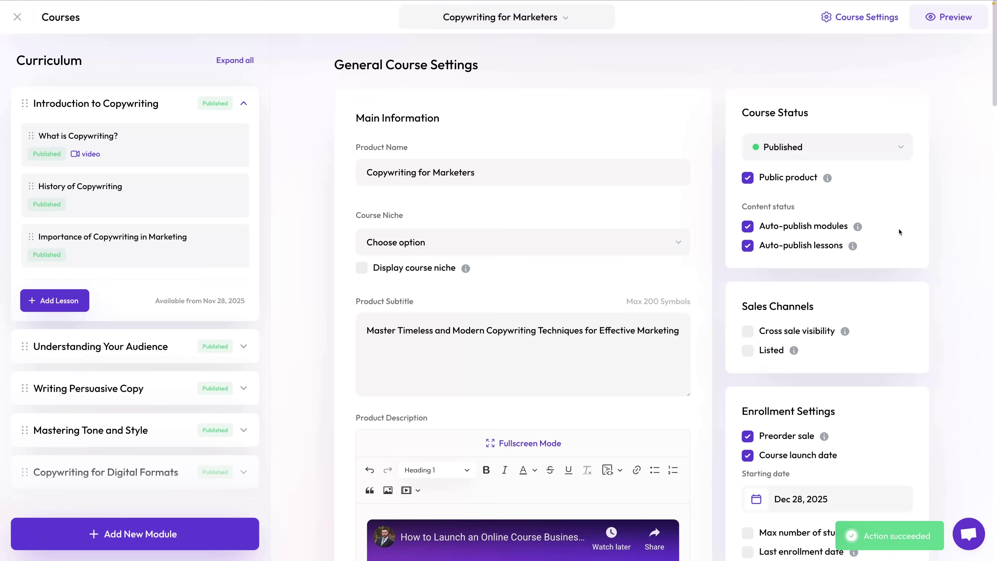
{"action": "left_click", "coordinate": [747, 347]}
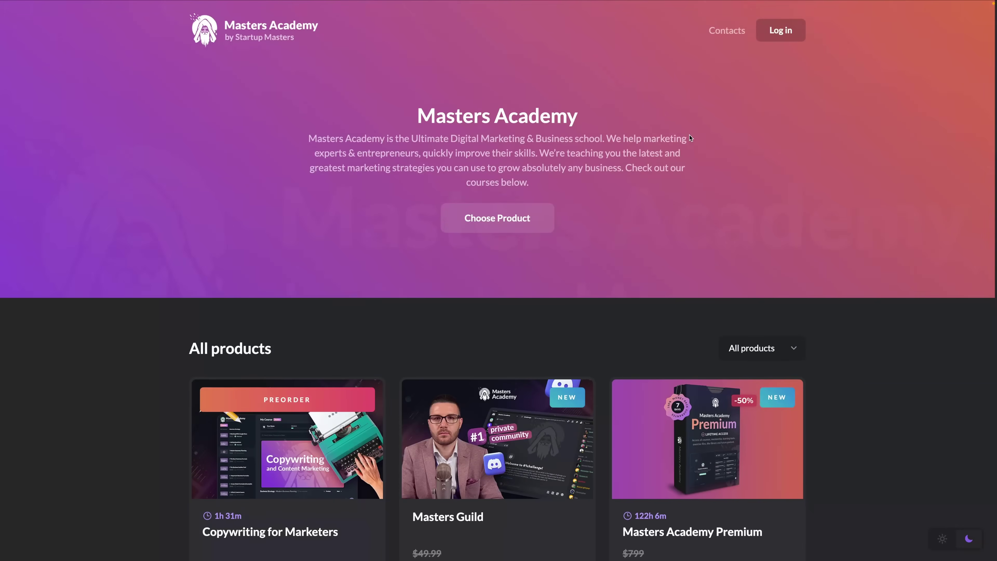
Scroll the storefront catalogue past the $49 Social Media Marketing, Email Marketing Mastery and Ecommerce Mastery cards.
{"action": "scroll", "coordinate": [571, 125], "scroll_direction": "down", "scroll_amount": 3}
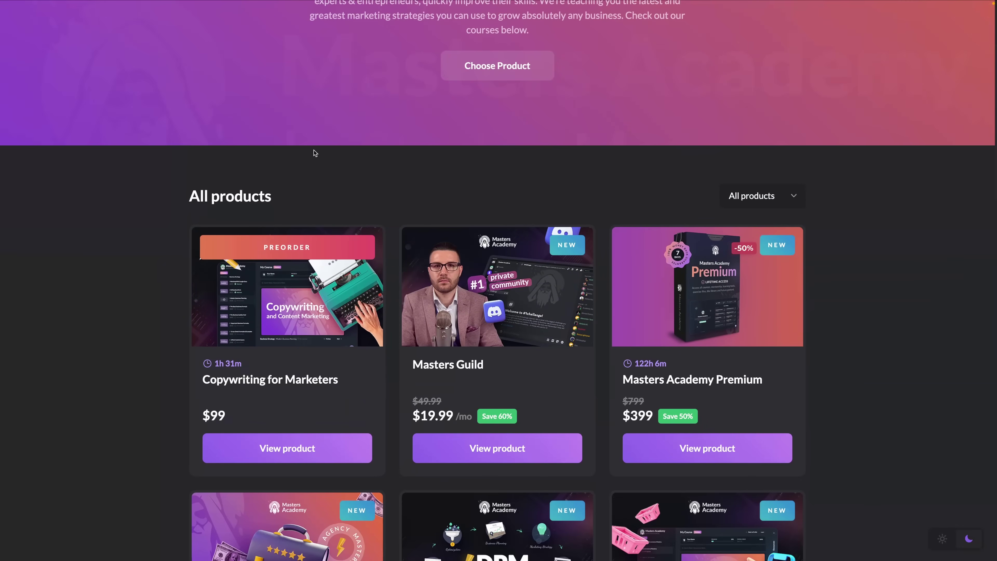
{"action": "scroll", "coordinate": [503, 311], "scroll_direction": "up", "scroll_amount": 5}
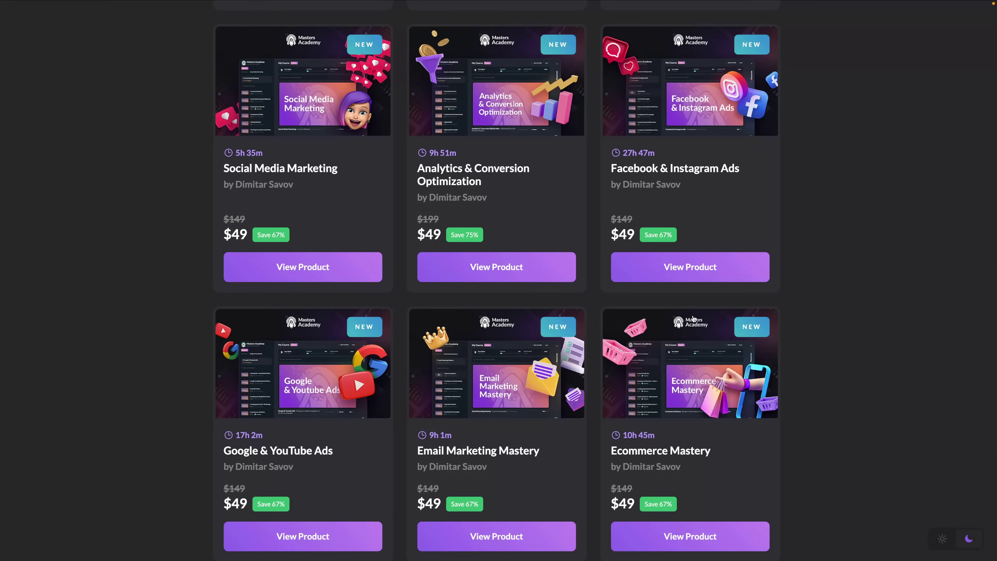
{"action": "scroll", "coordinate": [692, 318], "scroll_direction": "down", "scroll_amount": 8}
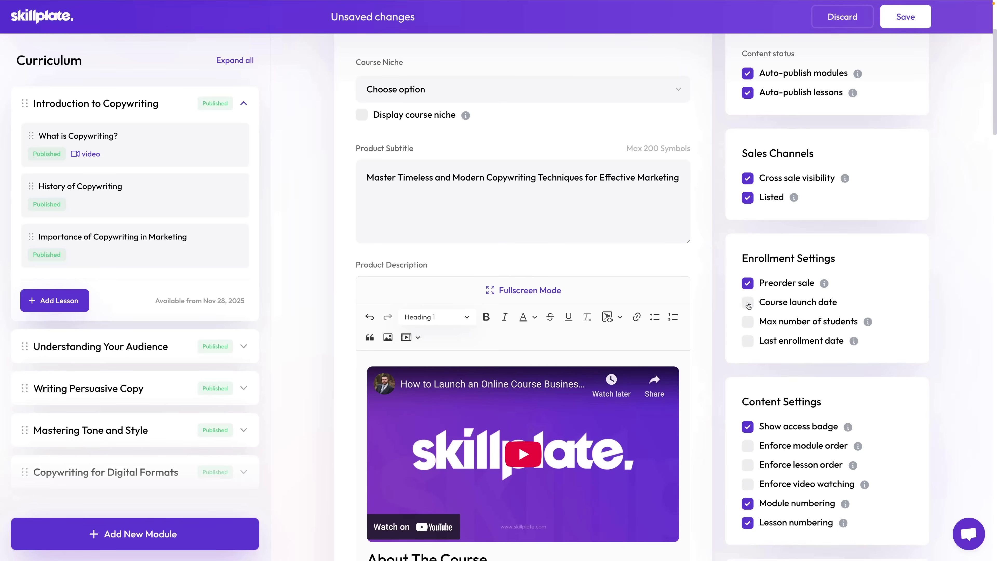
Set the course starting date to November 30.
{"action": "left_click", "coordinate": [807, 353]}
{"action": "scroll", "coordinate": [844, 393], "scroll_direction": "down", "scroll_amount": 2}
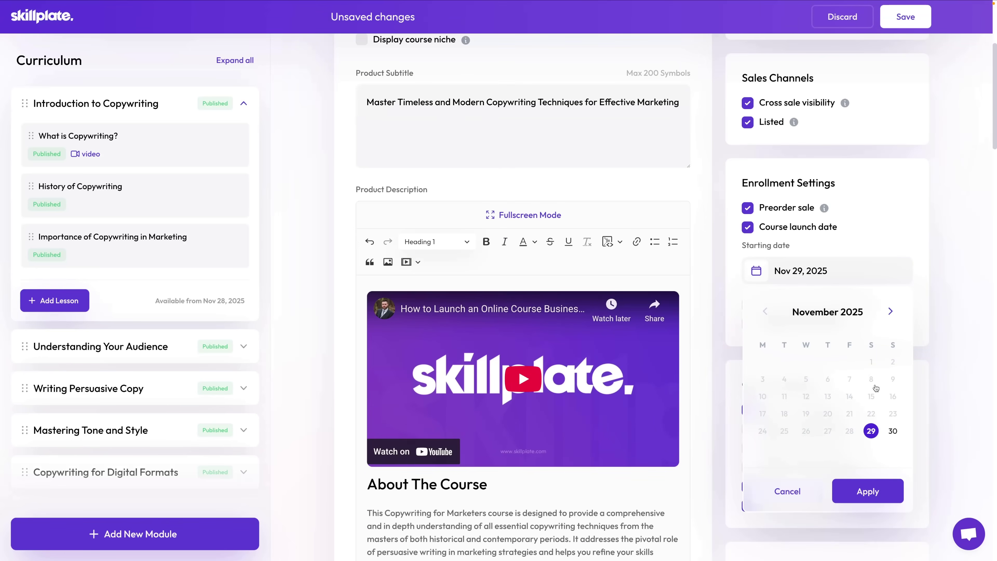
{"action": "left_click", "coordinate": [892, 430]}
{"action": "left_click", "coordinate": [879, 497]}
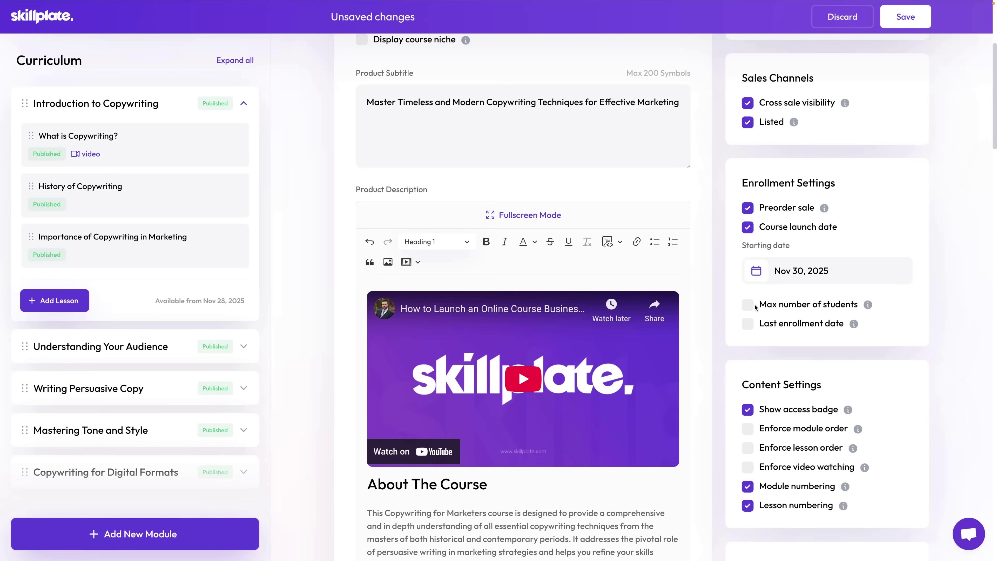
Limit enrollment to 100 students, close it Dec 27, 2025, and enforce module order and video watching.
{"action": "left_click", "coordinate": [747, 305]}
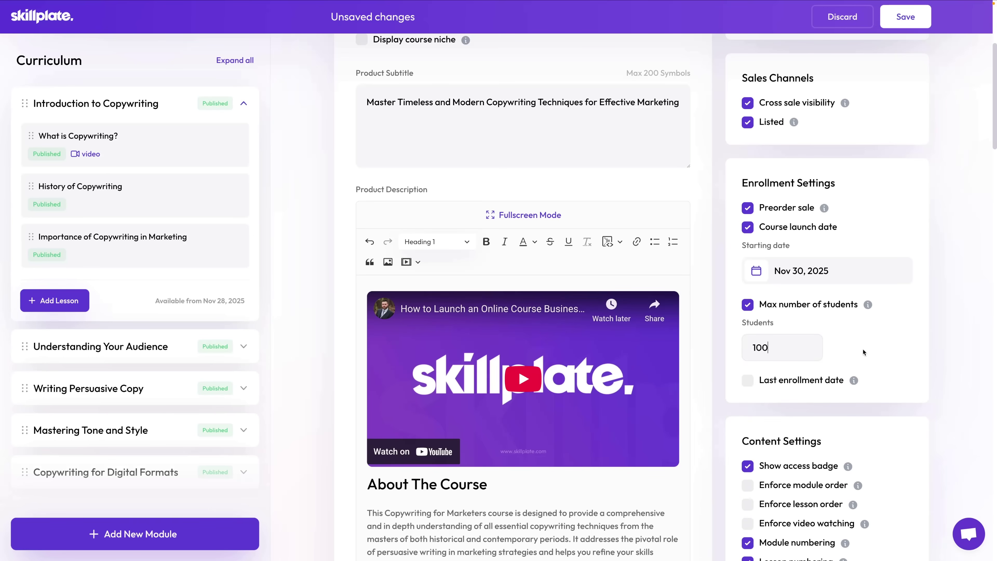
{"action": "left_click", "coordinate": [746, 382]}
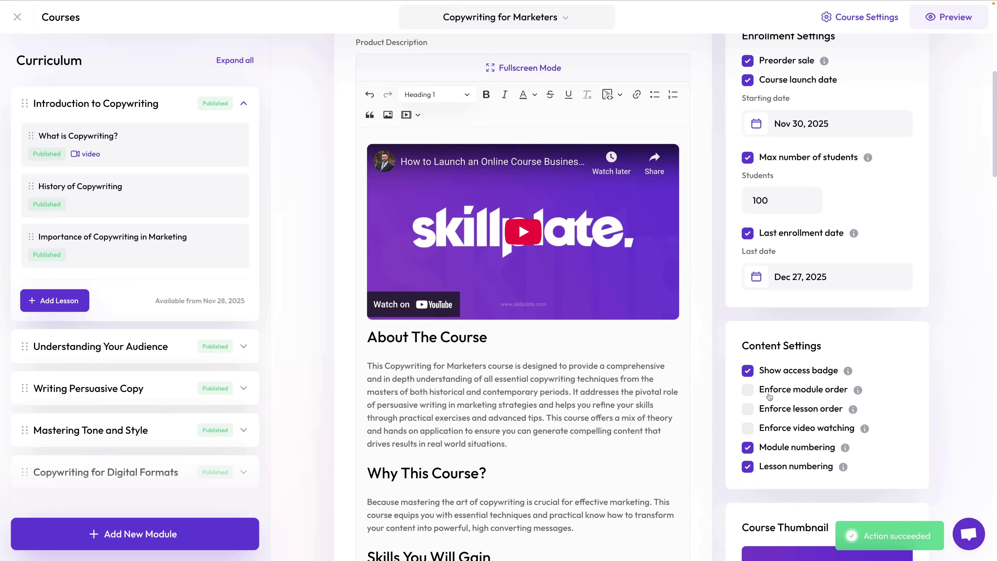
{"action": "left_click", "coordinate": [746, 390]}
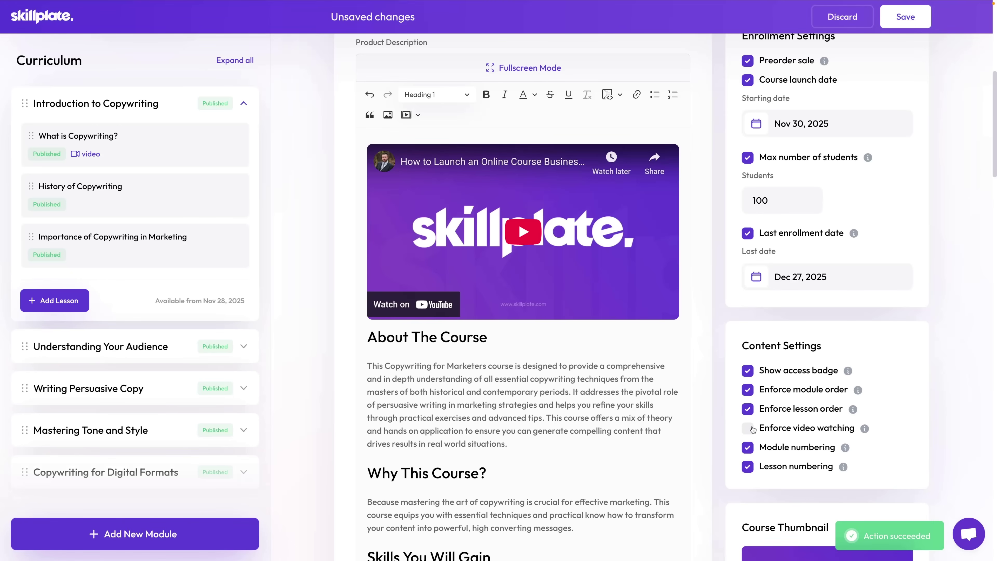
{"action": "left_click", "coordinate": [748, 428]}
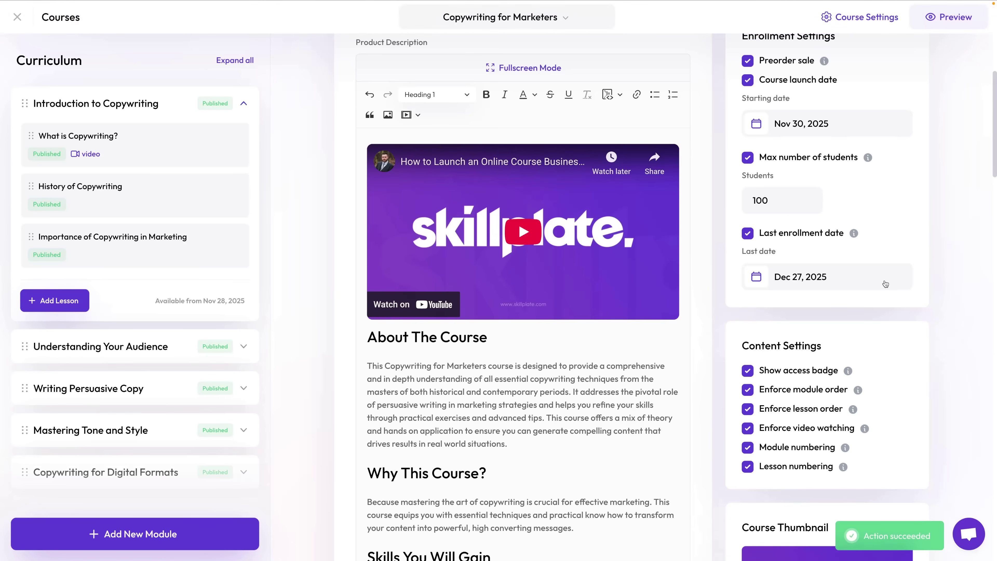
{"action": "scroll", "coordinate": [887, 280], "scroll_direction": "down", "scroll_amount": 5}
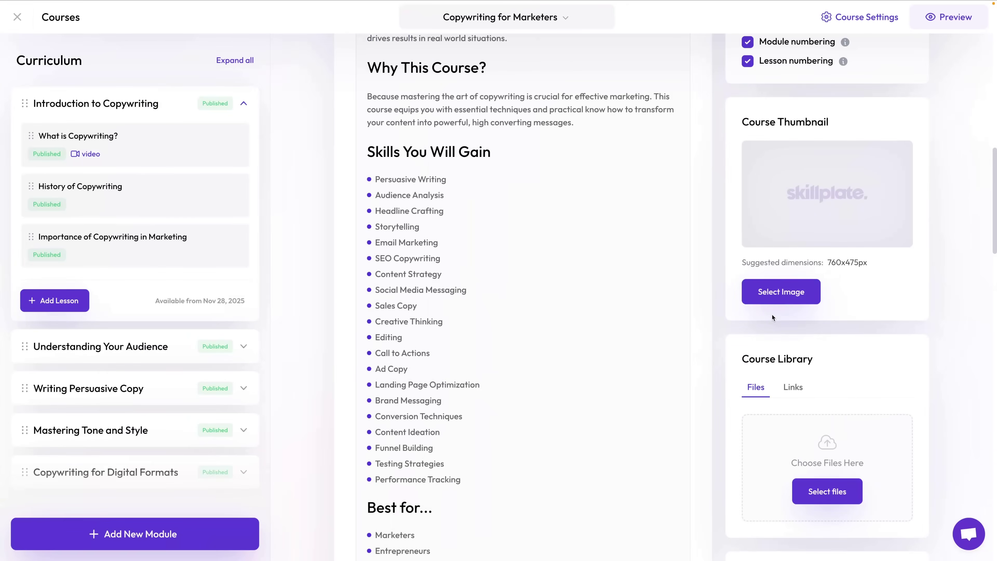
Open the file picker to choose the course thumbnail image.
{"action": "left_click", "coordinate": [781, 291]}
Set the Copywriting image as the course thumbnail.
{"action": "scroll", "coordinate": [360, 393], "scroll_direction": "down", "scroll_amount": 5}
{"action": "left_click", "coordinate": [360, 415]}
{"action": "left_click", "coordinate": [735, 490]}
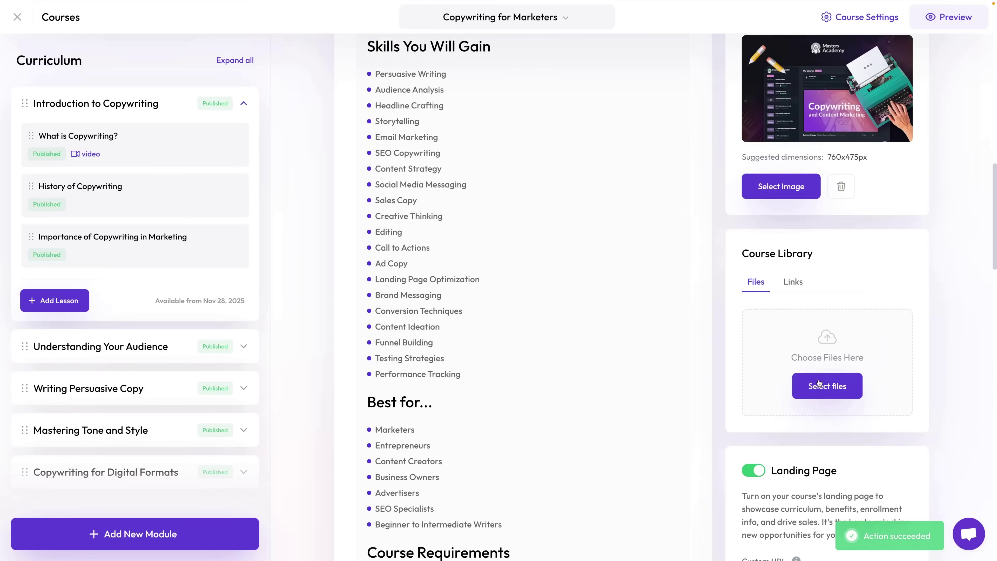
Add the Masters Academy planner and store image files to the course library.
{"action": "left_click", "coordinate": [783, 169]}
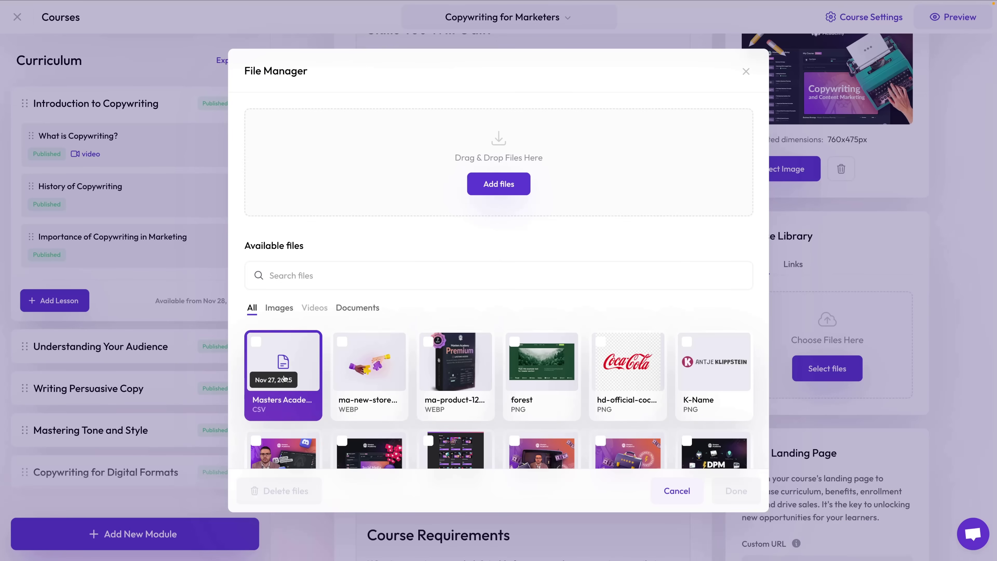
{"action": "left_click", "coordinate": [284, 378]}
{"action": "left_click", "coordinate": [369, 365]}
{"action": "left_click", "coordinate": [745, 487]}
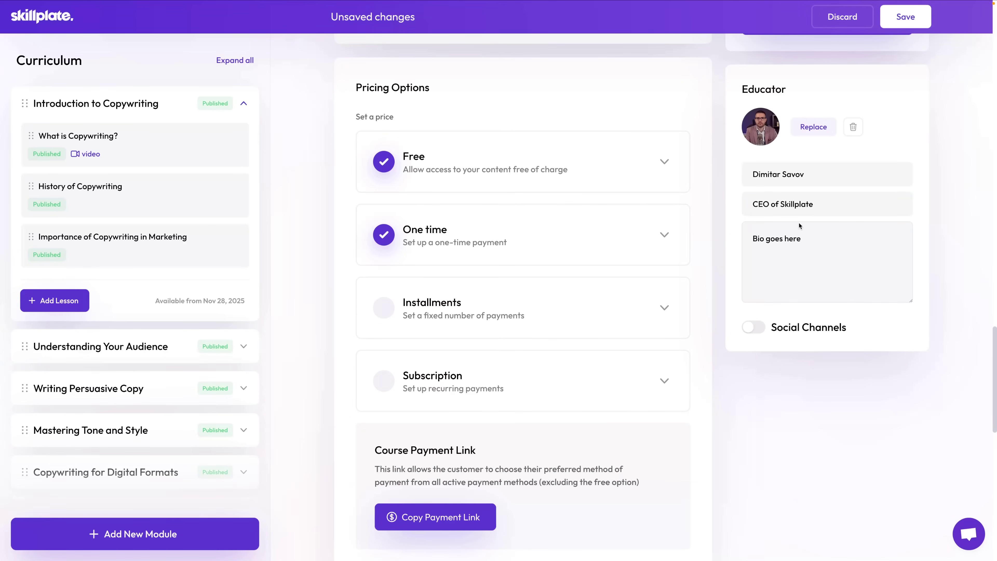
Turn on the educator's social channels and paste the YouTube channel link.
{"action": "left_click", "coordinate": [753, 327]}
{"action": "scroll", "coordinate": [827, 257], "scroll_direction": "down", "scroll_amount": 5}
{"action": "key", "text": "ctrl+v"}
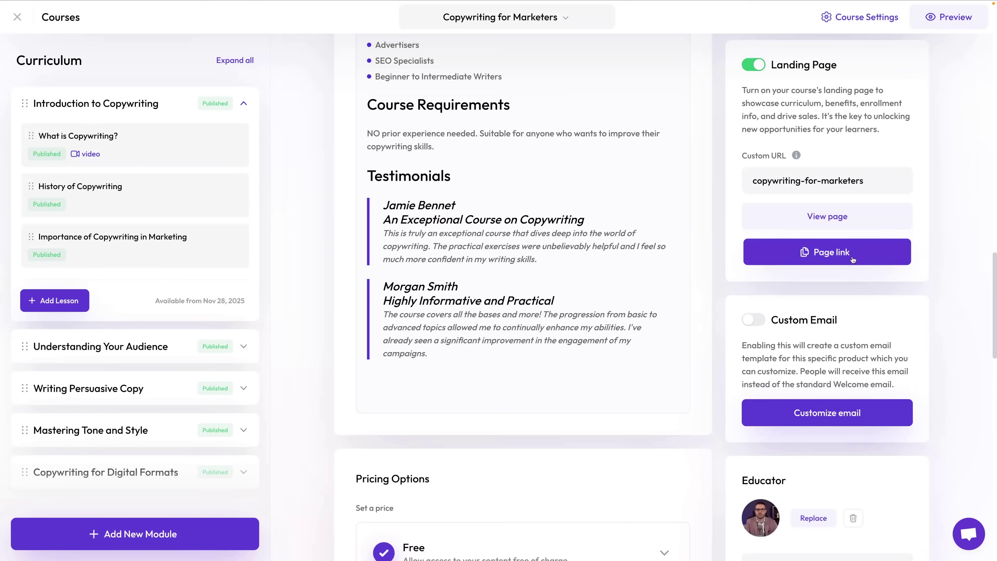
Enable a custom welcome email, then view the course's live landing page.
{"action": "left_click", "coordinate": [753, 320]}
{"action": "left_click", "coordinate": [809, 420]}
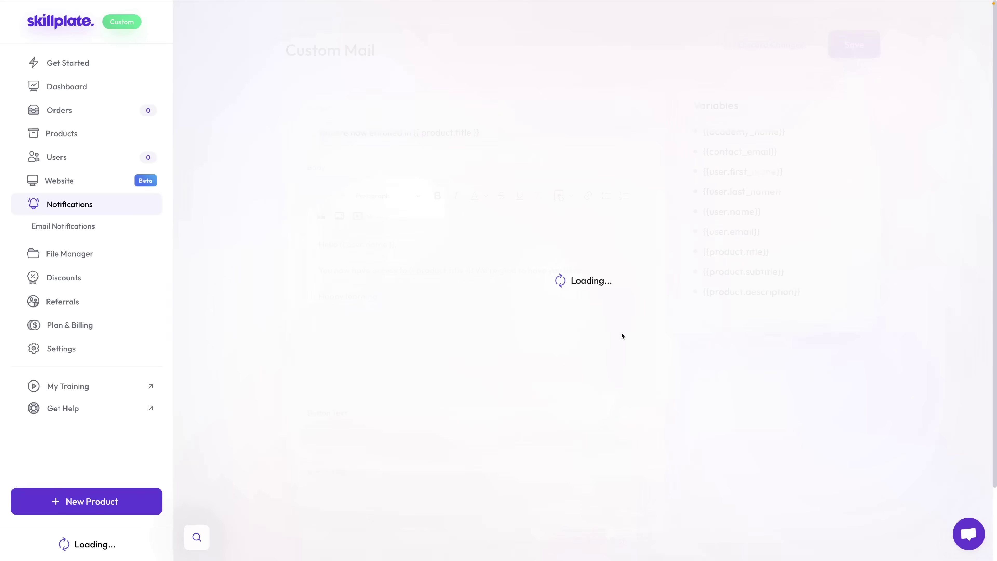
{"action": "scroll", "coordinate": [471, 275], "scroll_direction": "down", "scroll_amount": 3}
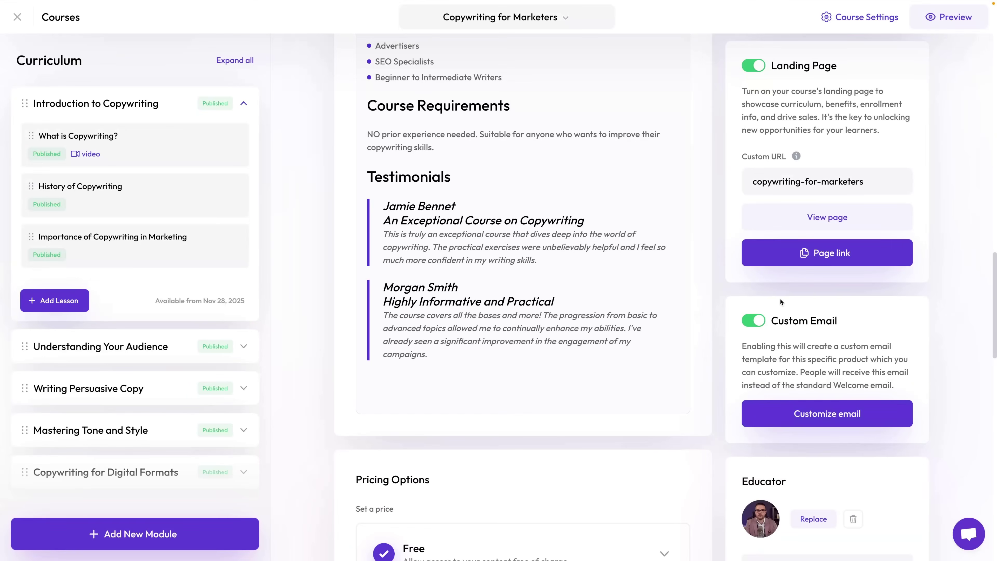
{"action": "scroll", "coordinate": [780, 300], "scroll_direction": "up", "scroll_amount": 2}
{"action": "left_click", "coordinate": [800, 304]}
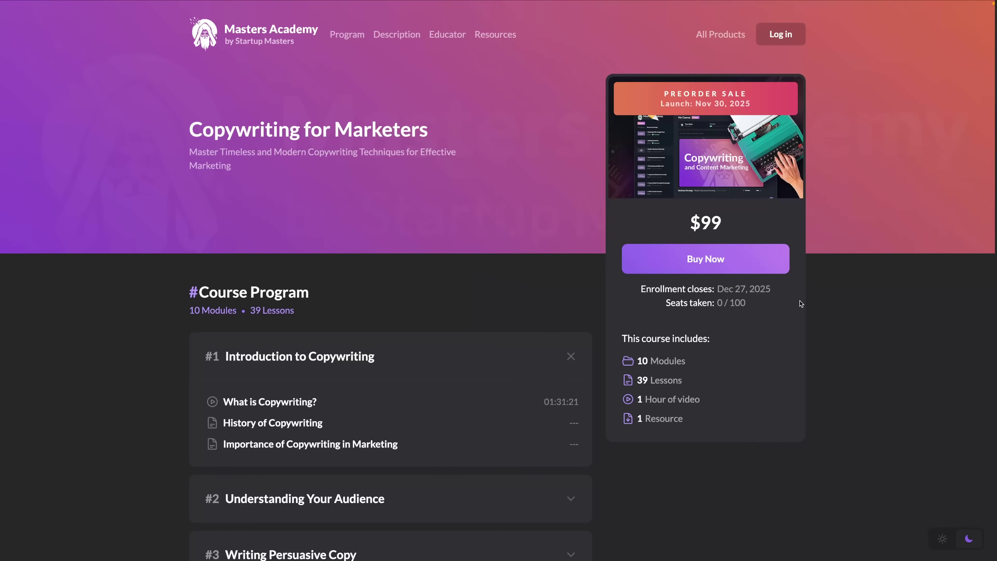
Review the landing page, then switch the course's Landing Page toggle on.
{"action": "scroll", "coordinate": [800, 304], "scroll_direction": "down", "scroll_amount": 20}
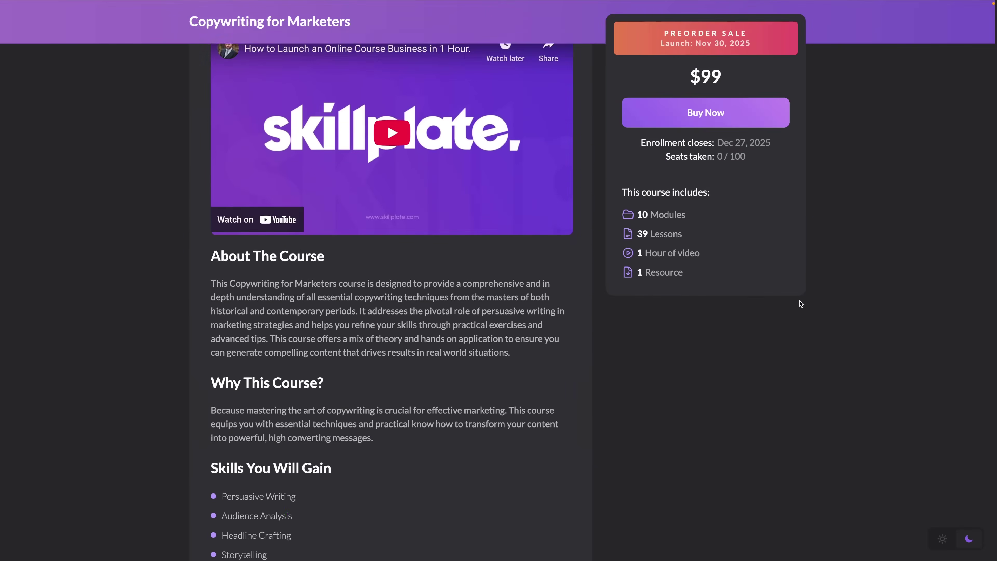
{"action": "scroll", "coordinate": [801, 304], "scroll_direction": "down", "scroll_amount": 20}
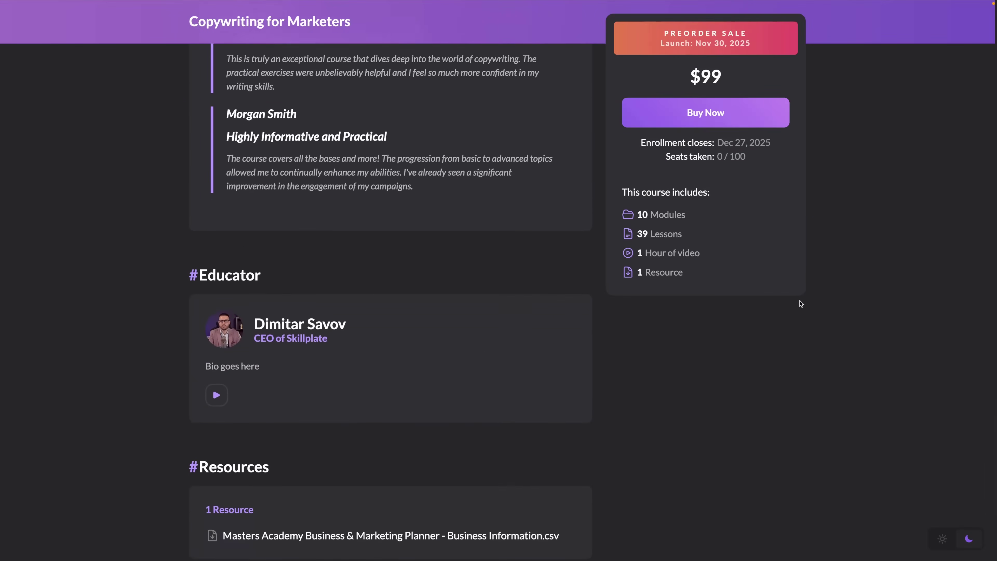
{"action": "scroll", "coordinate": [801, 303], "scroll_direction": "down", "scroll_amount": 3}
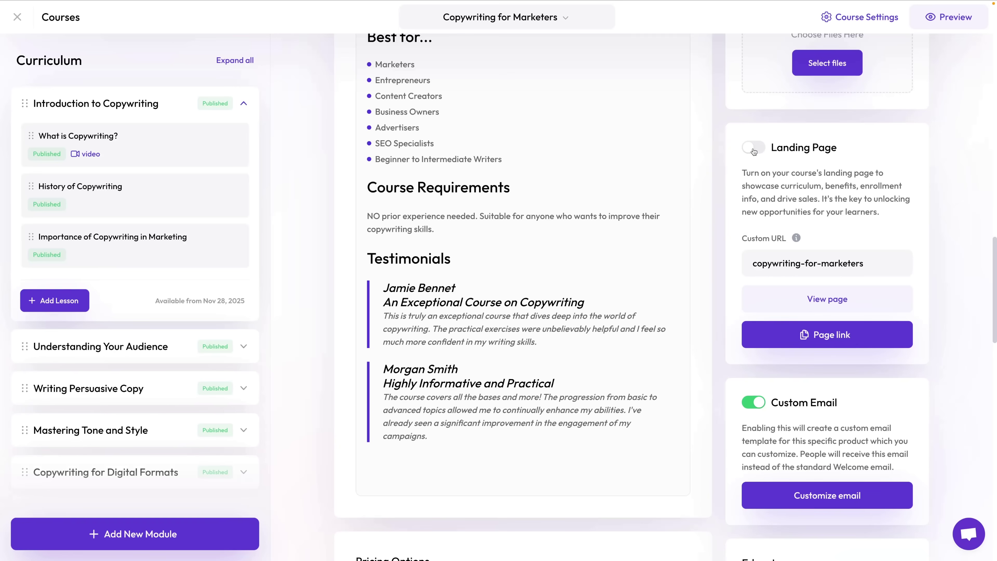
{"action": "left_click", "coordinate": [753, 149]}
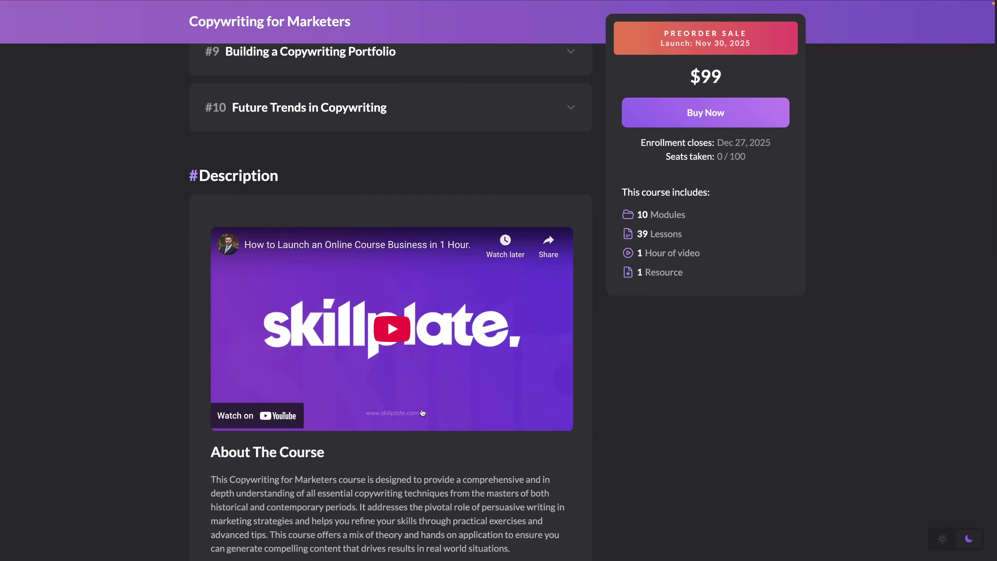
Review the description and clear the highlighted list of skills taught.
{"action": "scroll", "coordinate": [418, 411], "scroll_direction": "down", "scroll_amount": 6}
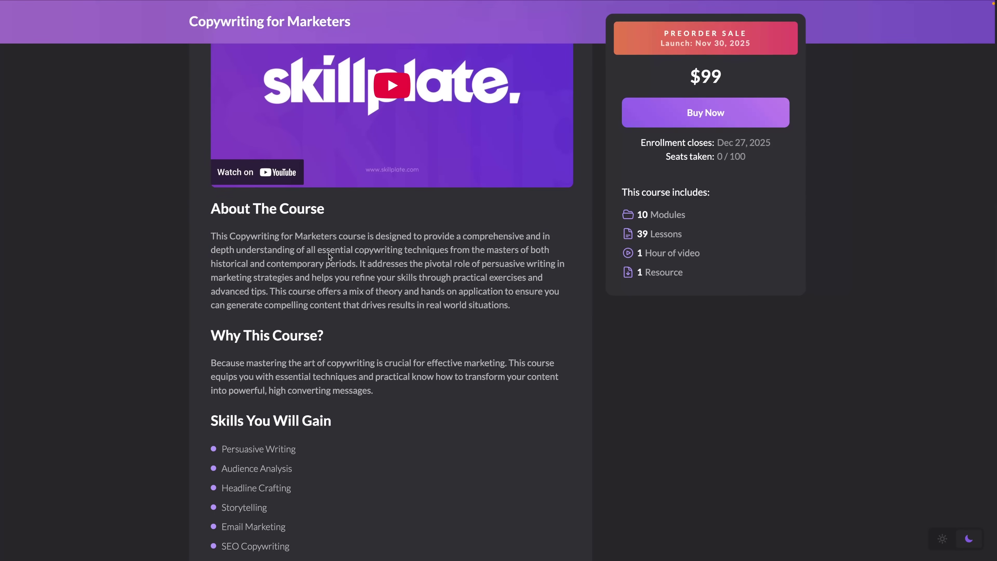
{"action": "scroll", "coordinate": [355, 411], "scroll_direction": "down", "scroll_amount": 9}
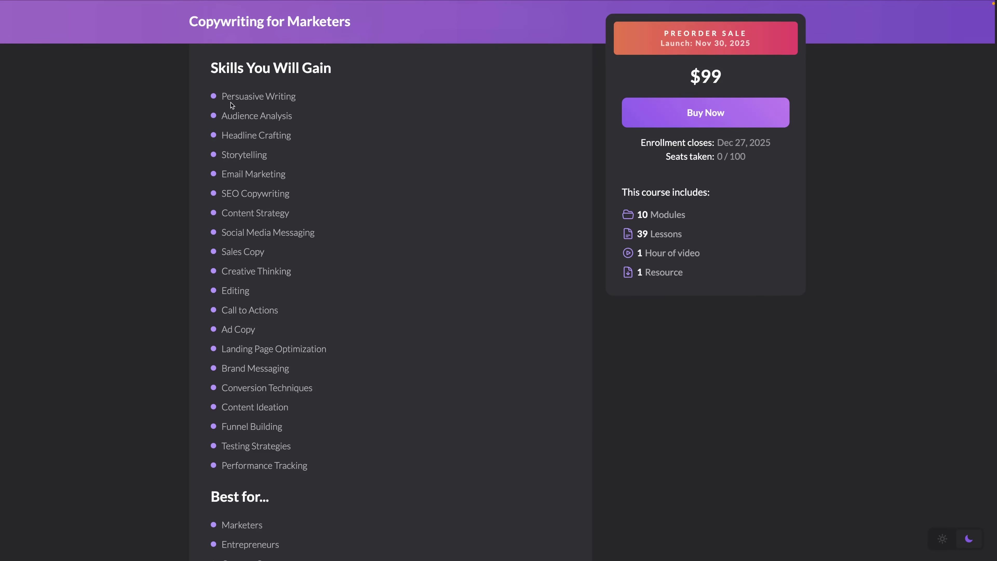
{"action": "left_click_drag", "start_coordinate": [226, 96], "coordinate": [397, 441]}
{"action": "left_click", "coordinate": [405, 464]}
{"action": "scroll", "coordinate": [414, 461], "scroll_direction": "down", "scroll_amount": 5}
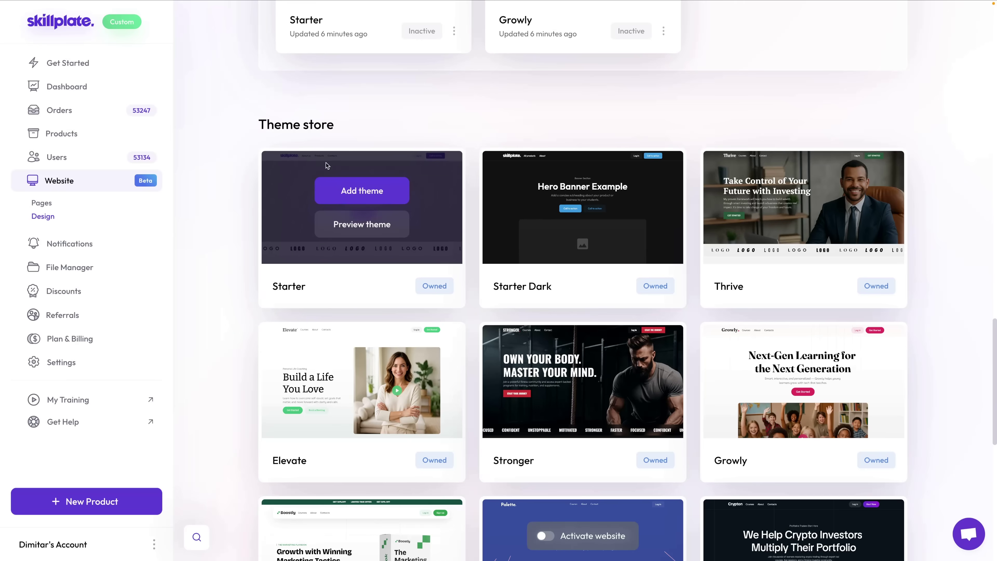
Edit the Copywriting for Marketers product page and select its Featured product section in Layout.
{"action": "mouse_move", "coordinate": [671, 259]}
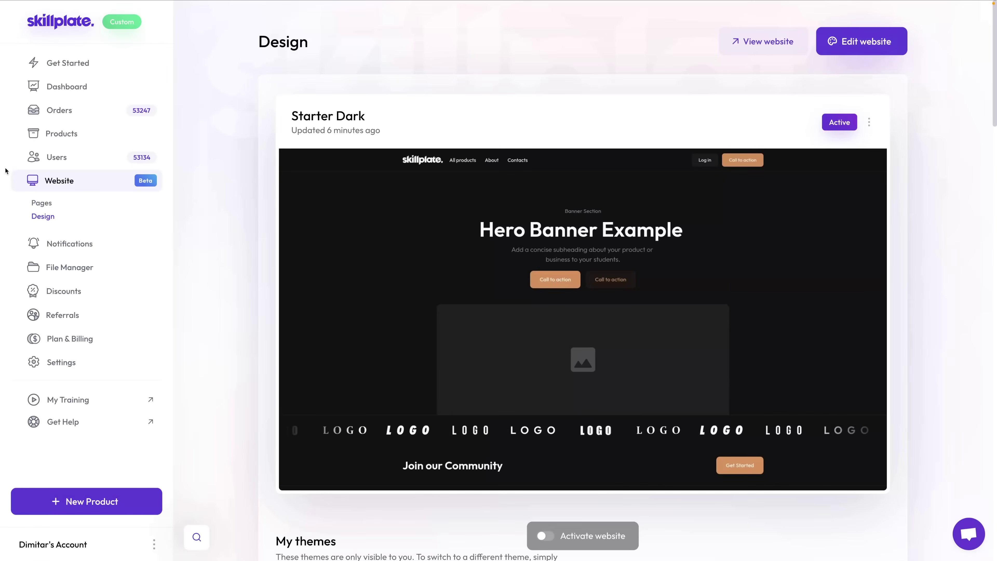
{"action": "left_click", "coordinate": [41, 203]}
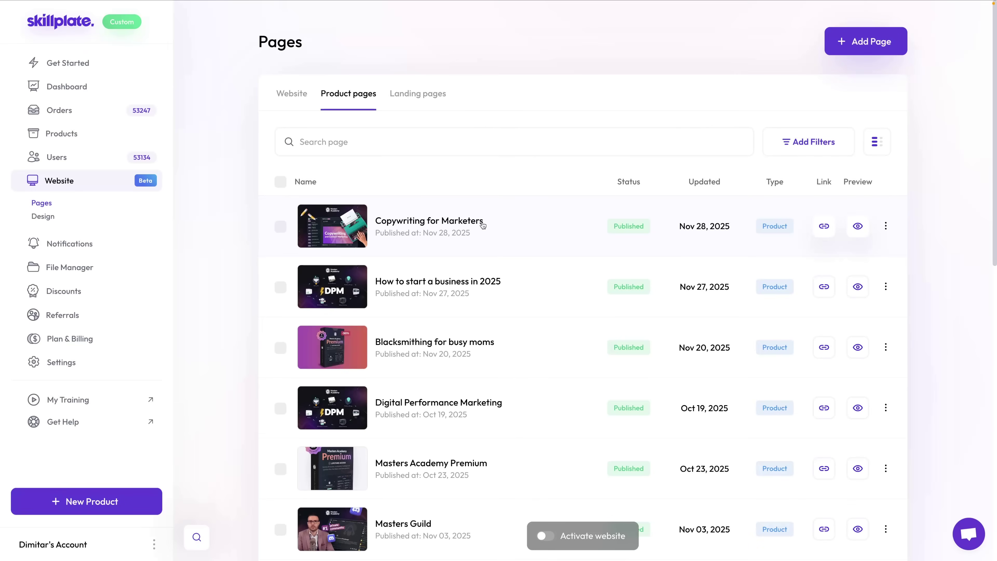
{"action": "left_click", "coordinate": [444, 222]}
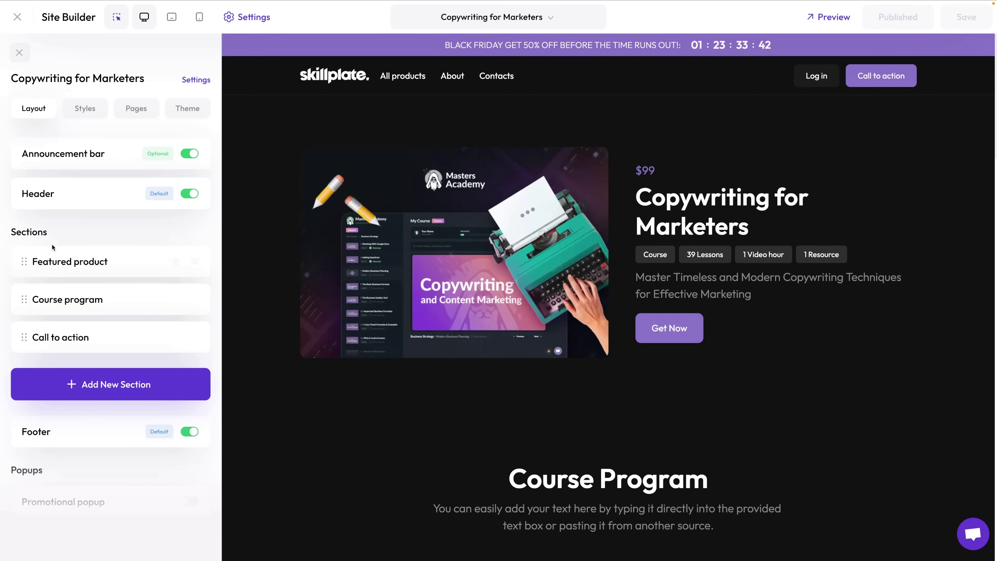
{"action": "scroll", "coordinate": [369, 402], "scroll_direction": "down", "scroll_amount": 5}
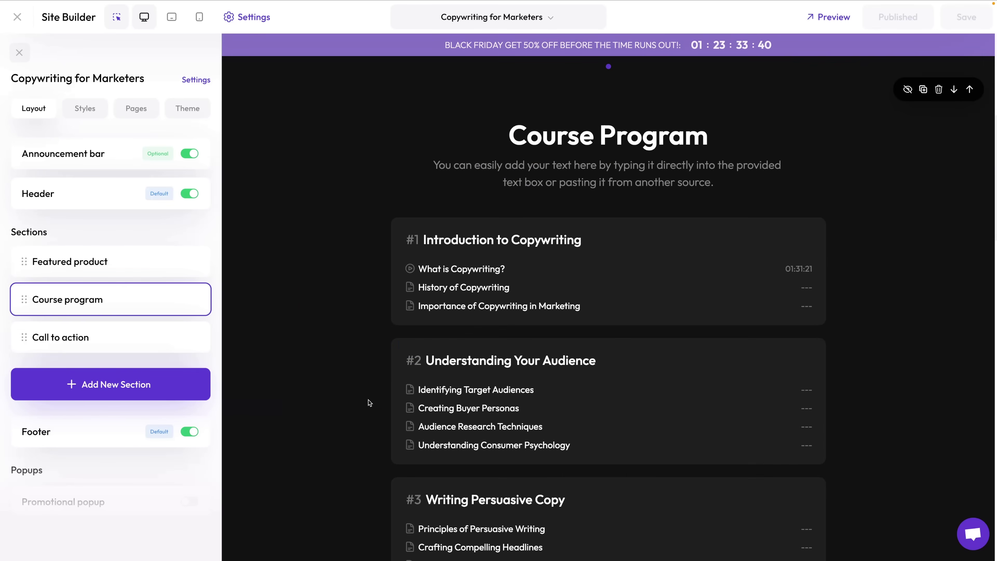
{"action": "scroll", "coordinate": [355, 392], "scroll_direction": "down", "scroll_amount": 20}
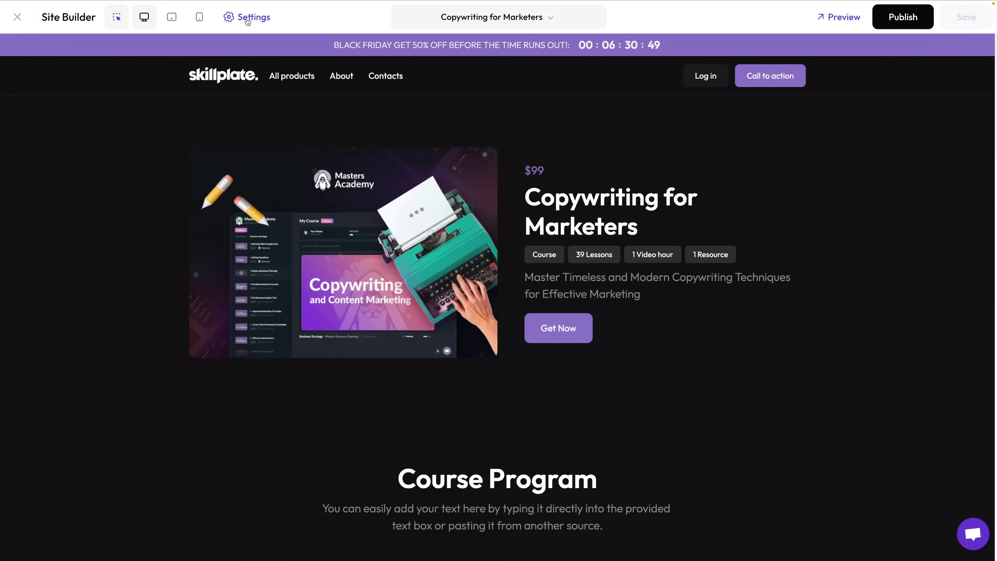
{"action": "left_click", "coordinate": [247, 21]}
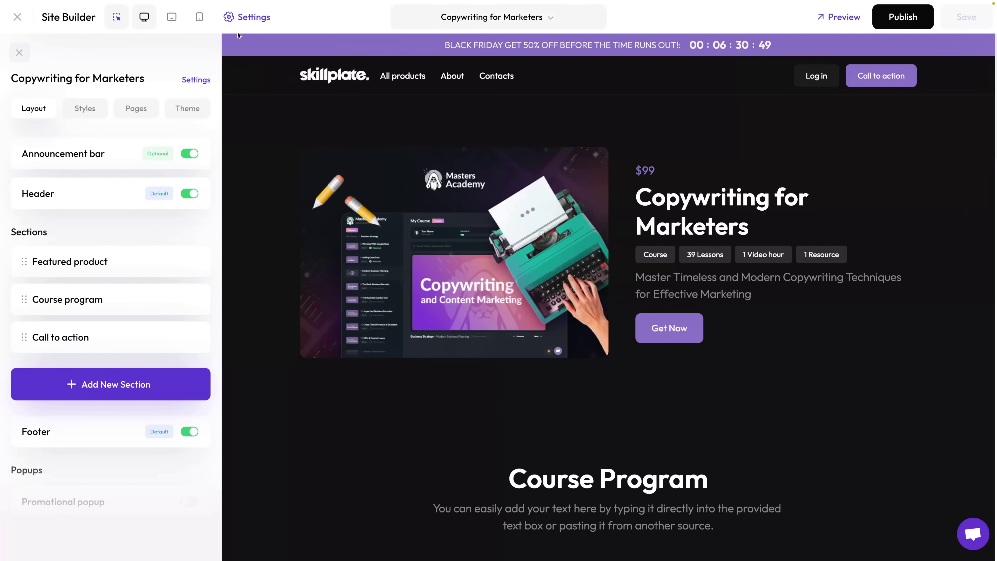
{"action": "left_click", "coordinate": [97, 262]}
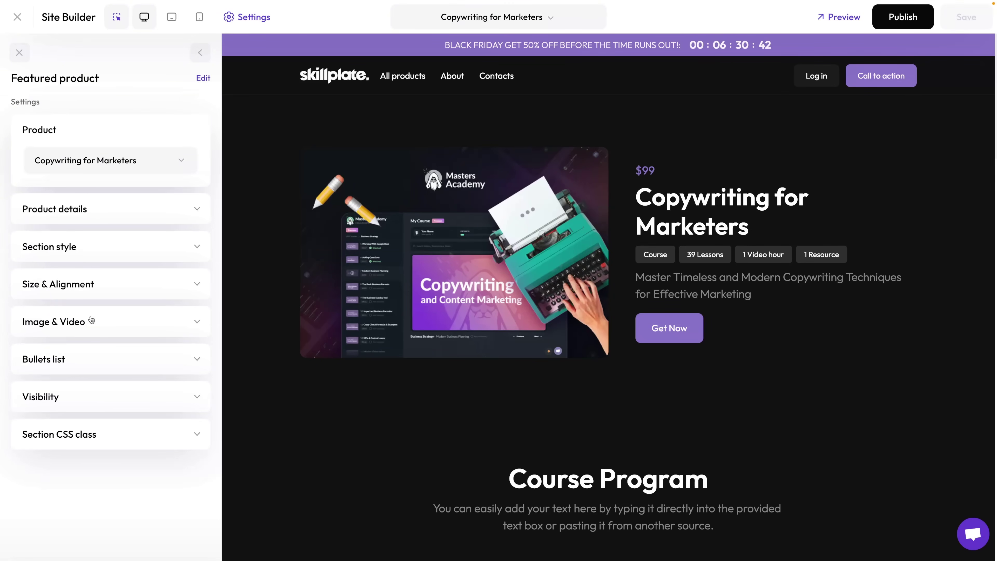
Add three bullets to the featured product, entering Lifetime as bullet text.
{"action": "left_click", "coordinate": [129, 362]}
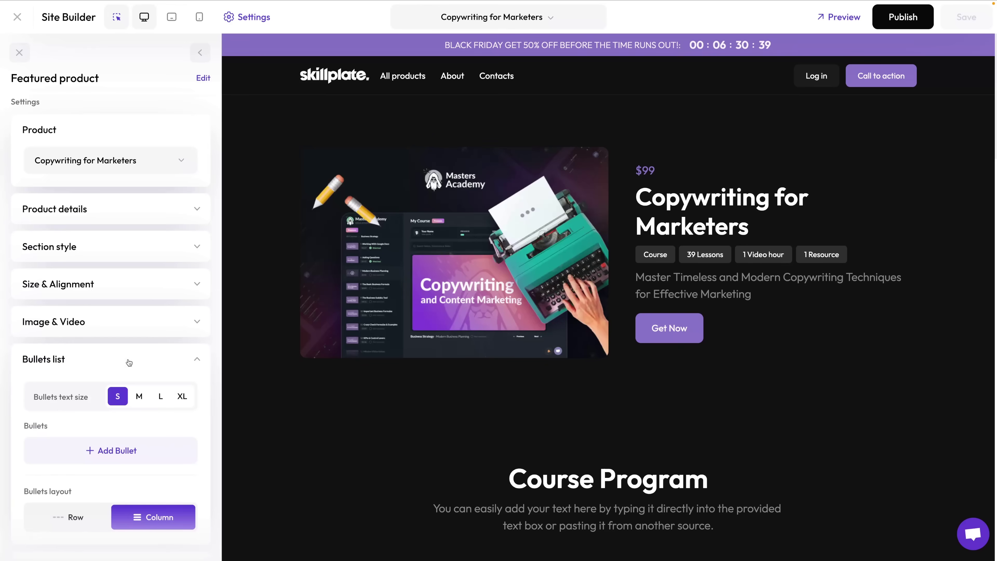
{"action": "left_click", "coordinate": [125, 450]}
{"action": "left_click", "coordinate": [125, 450]}
{"action": "left_click", "coordinate": [122, 521]}
{"action": "left_click", "coordinate": [118, 450]}
{"action": "type", "text": "Lifetime"}
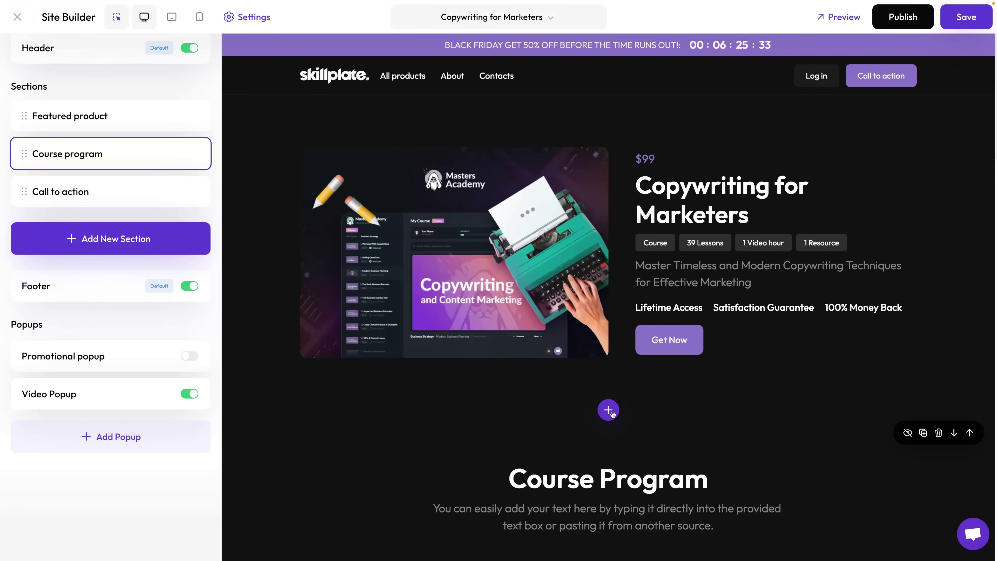
Insert a Video Banner section with its video sourced from YouTube.
{"action": "left_click", "coordinate": [117, 236]}
{"action": "left_click", "coordinate": [125, 265]}
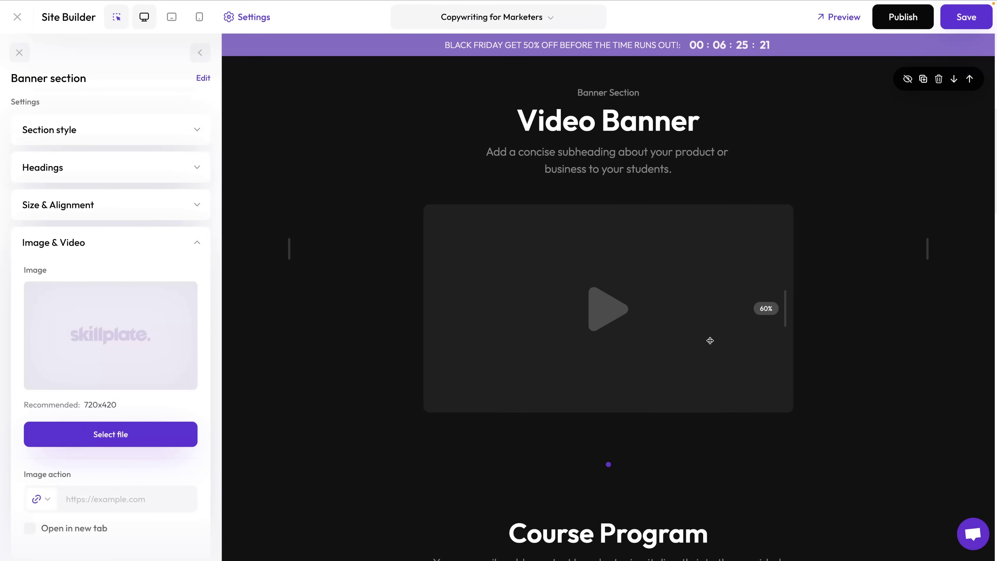
{"action": "scroll", "coordinate": [188, 192], "scroll_direction": "down", "scroll_amount": 5}
{"action": "left_click", "coordinate": [153, 119]}
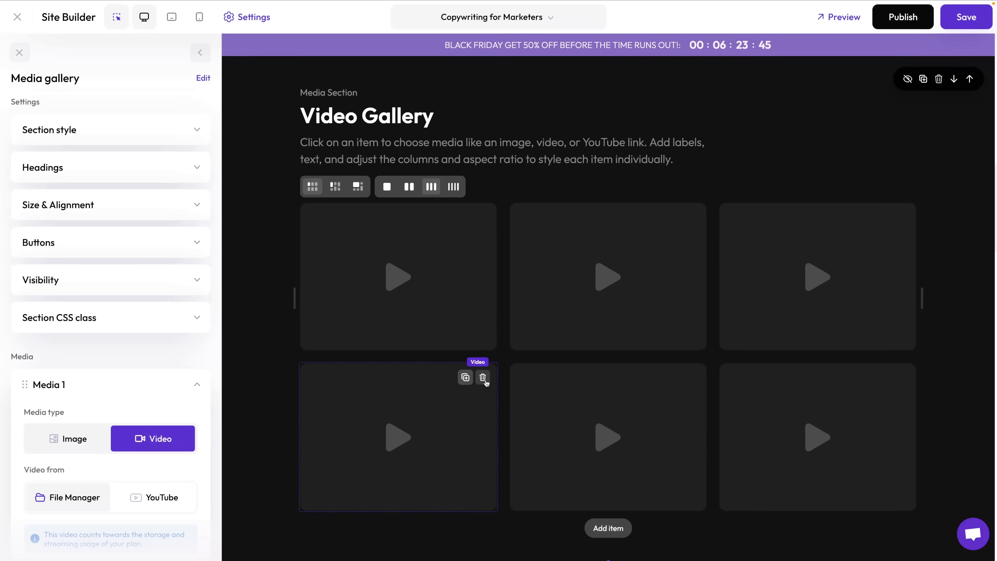
{"action": "scroll", "coordinate": [80, 186], "scroll_direction": "down", "scroll_amount": 10}
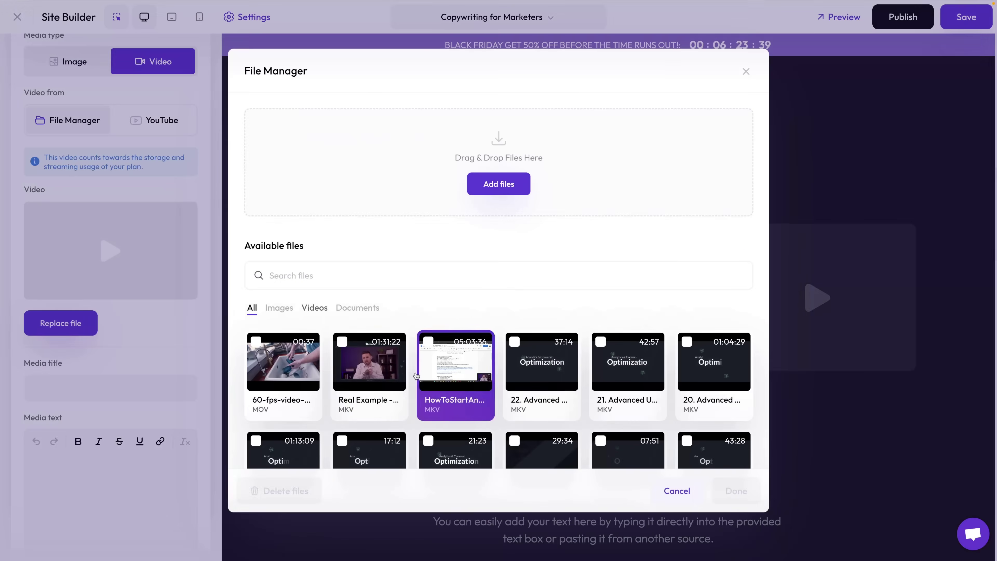
Set the gallery videos and rename the Video Gallery heading to Free Preview Lessons.
{"action": "left_click", "coordinate": [369, 367]}
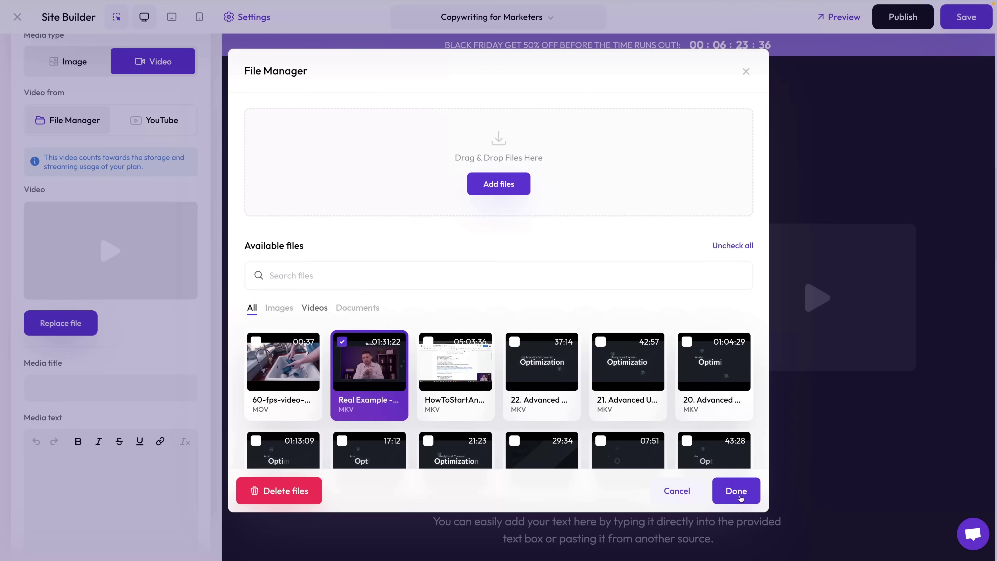
{"action": "left_click", "coordinate": [738, 491]}
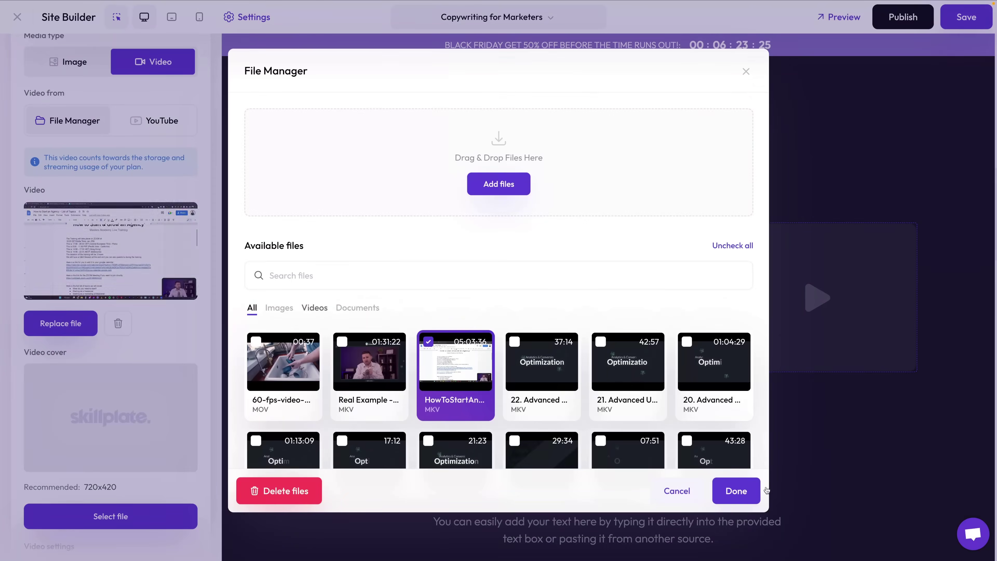
{"action": "left_click", "coordinate": [732, 489]}
{"action": "triple_click", "coordinate": [367, 136]}
{"action": "type", "text": "Free Preview Lessons"}
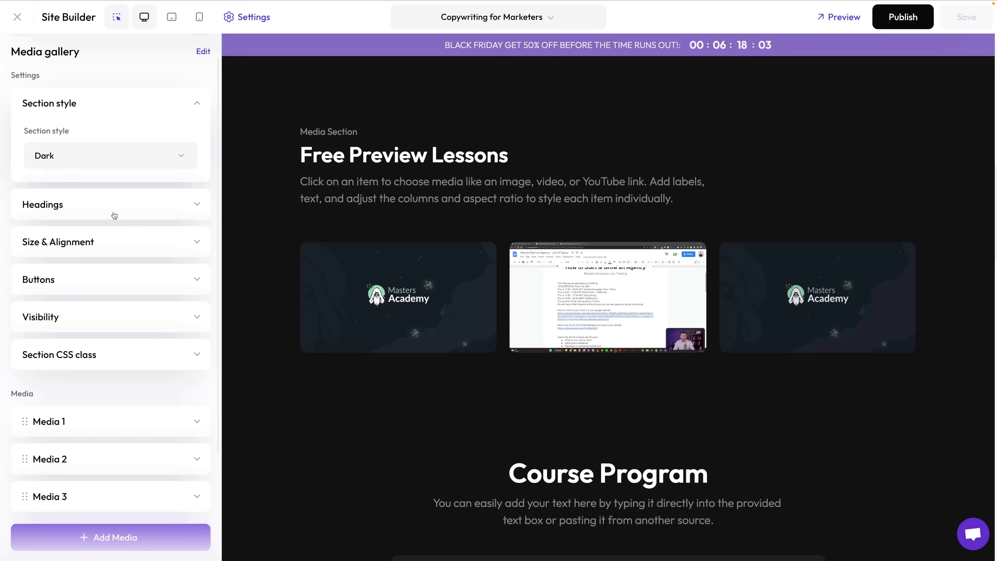
Show play buttons on all three preview lesson videos, then browse theme section templates.
{"action": "left_click", "coordinate": [189, 361]}
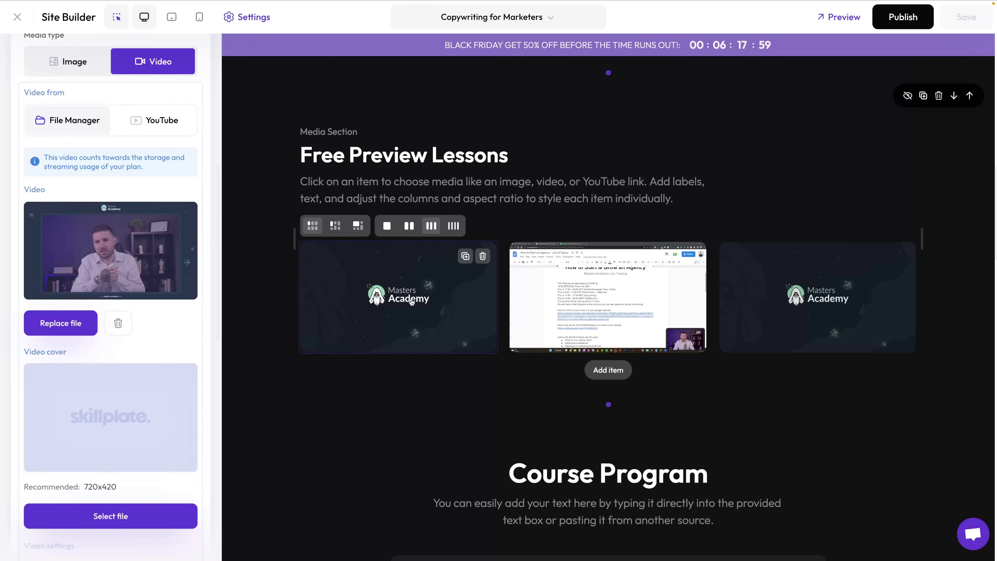
{"action": "scroll", "coordinate": [178, 251], "scroll_direction": "down", "scroll_amount": 6}
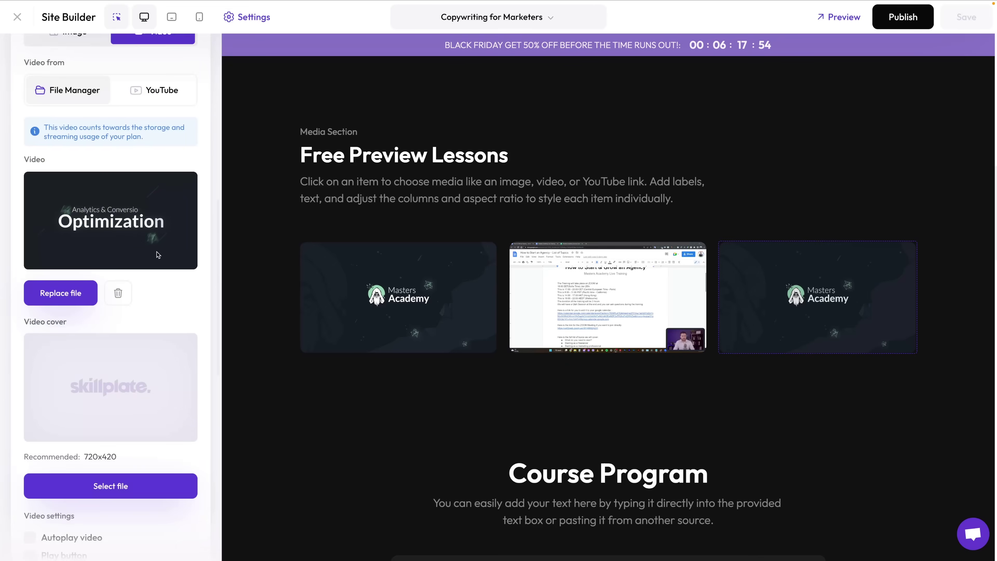
{"action": "left_click", "coordinate": [30, 330]}
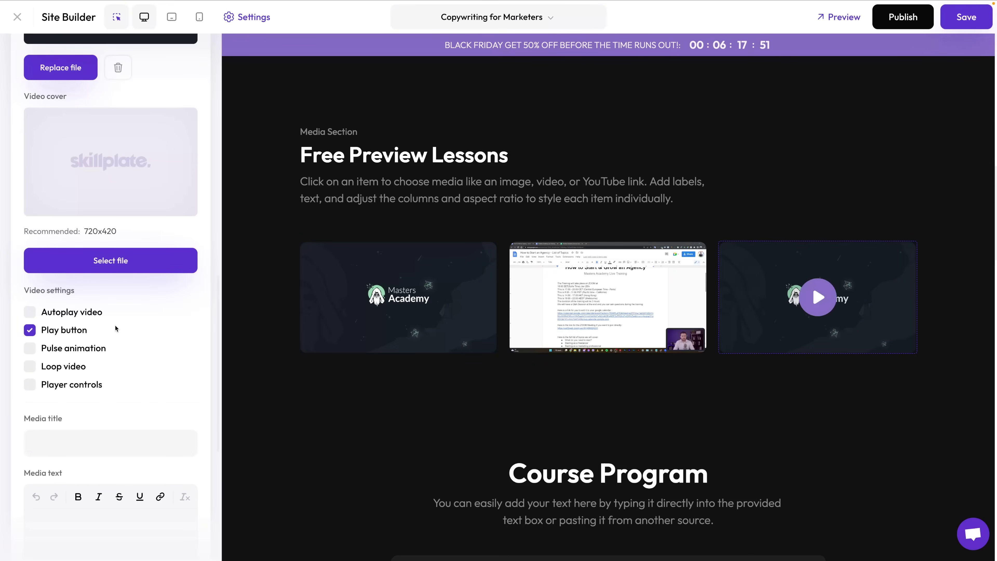
{"action": "left_click", "coordinate": [683, 258]}
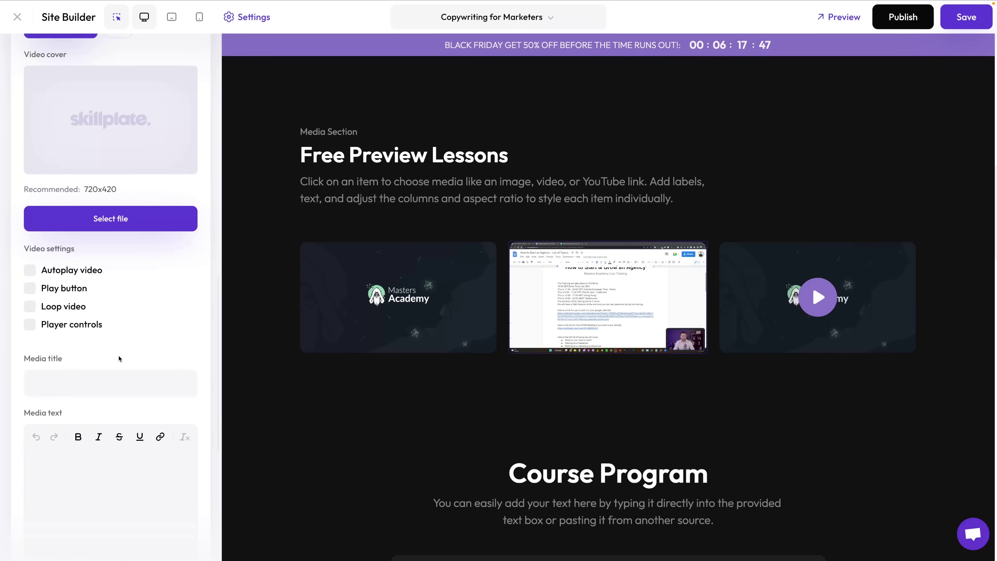
{"action": "left_click", "coordinate": [29, 288]}
{"action": "left_click", "coordinate": [398, 275]}
{"action": "scroll", "coordinate": [110, 275], "scroll_direction": "down", "scroll_amount": 9}
{"action": "scroll", "coordinate": [110, 275], "scroll_direction": "up", "scroll_amount": 4}
{"action": "left_click", "coordinate": [29, 206]}
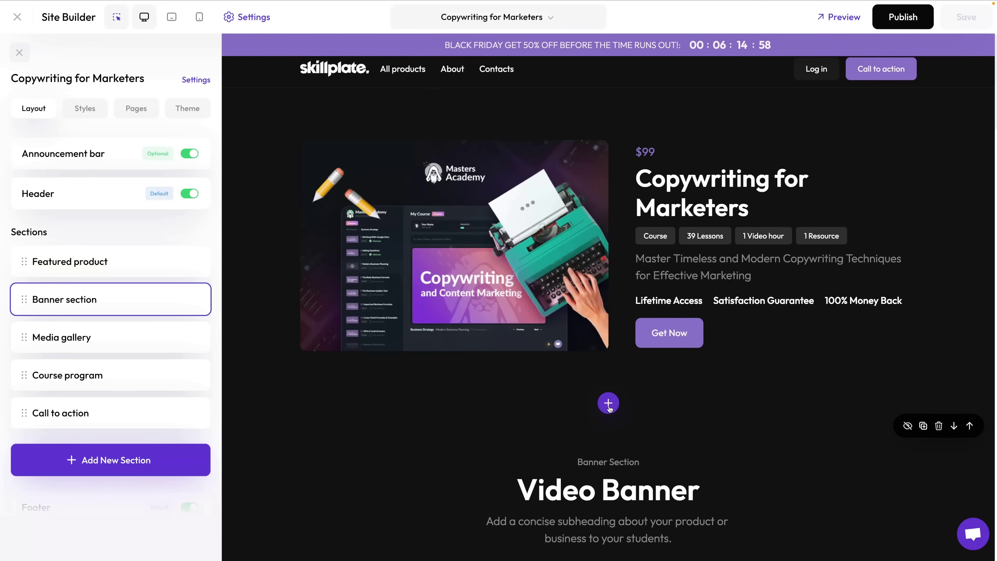
{"action": "left_click", "coordinate": [608, 404]}
{"action": "left_click", "coordinate": [138, 167]}
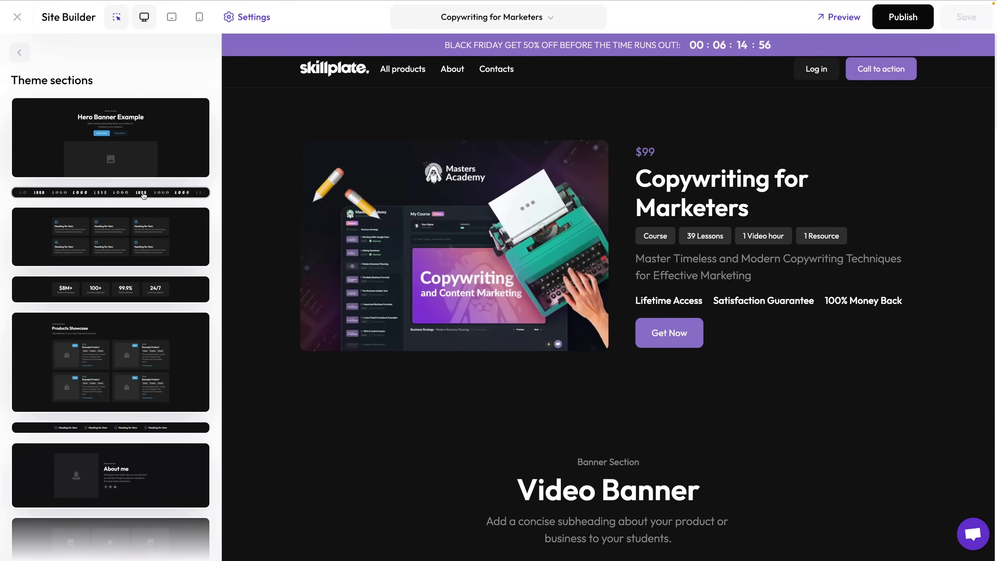
Add a logo strip and a Numbers section titled 'The Results of Our Students'.
{"action": "left_click", "coordinate": [111, 192]}
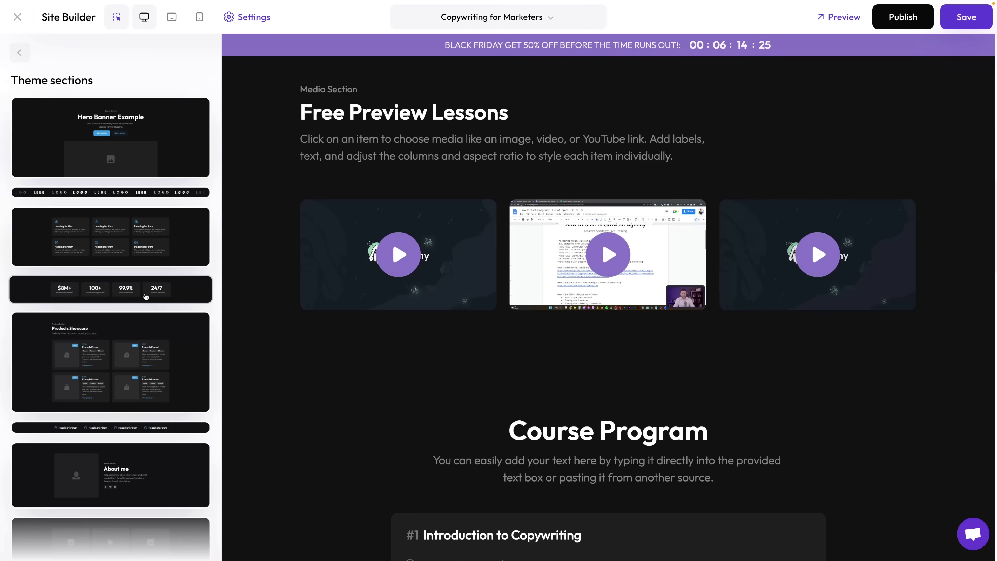
{"action": "left_click", "coordinate": [145, 293]}
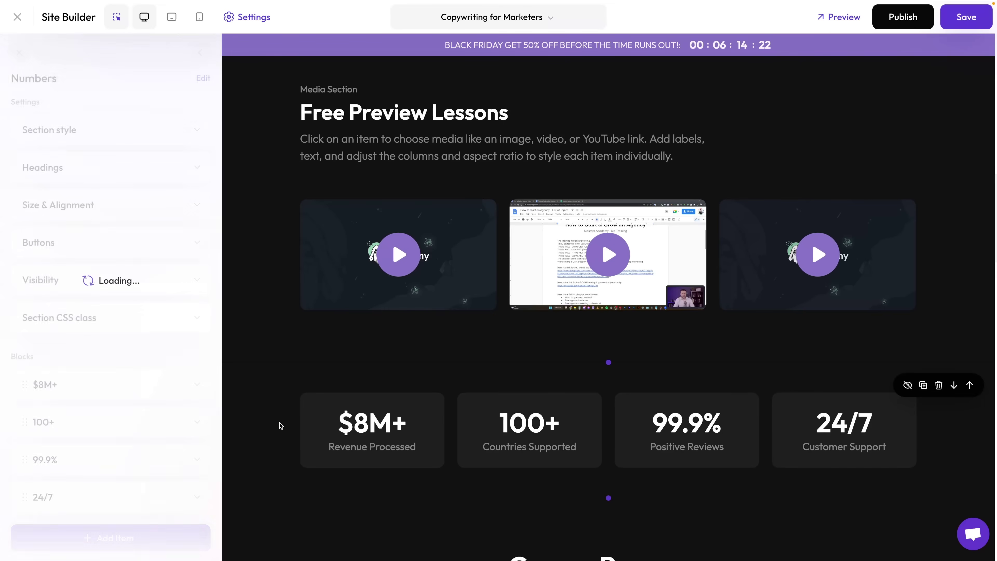
{"action": "left_click", "coordinate": [62, 347]}
{"action": "type", "text": "T"}
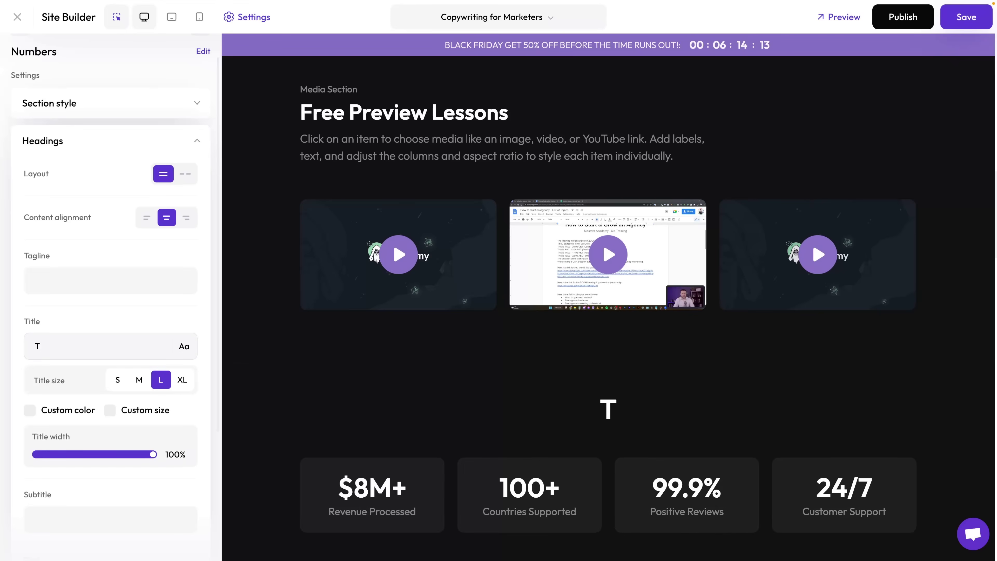
{"action": "type", "text": "he Results of Our Stu"}
{"action": "type", "text": "dents"}
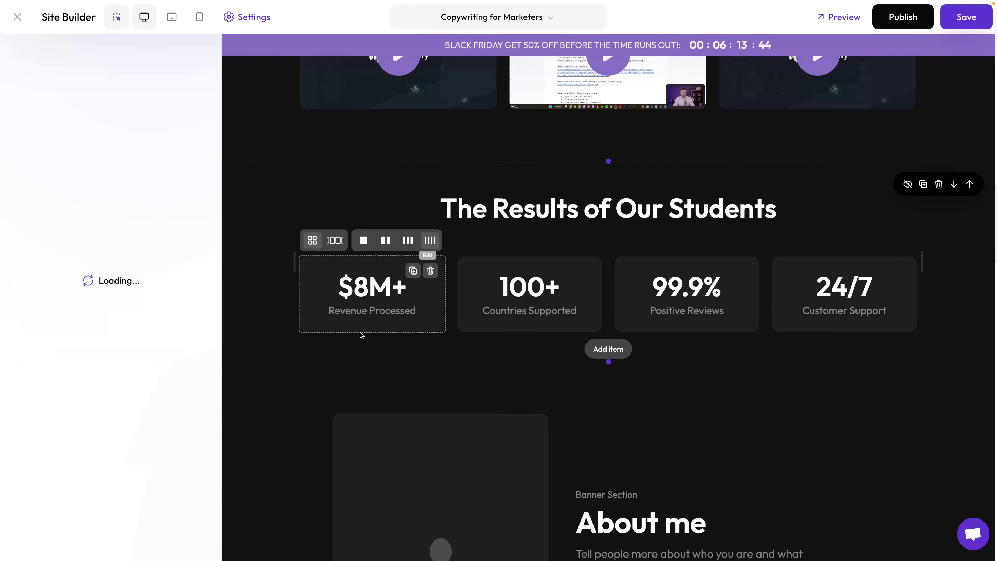
Open the About me banner's media options and browse stored files for it.
{"action": "left_click", "coordinate": [389, 236]}
{"action": "left_click", "coordinate": [89, 205]}
{"action": "left_click", "coordinate": [93, 256]}
{"action": "left_click", "coordinate": [63, 196]}
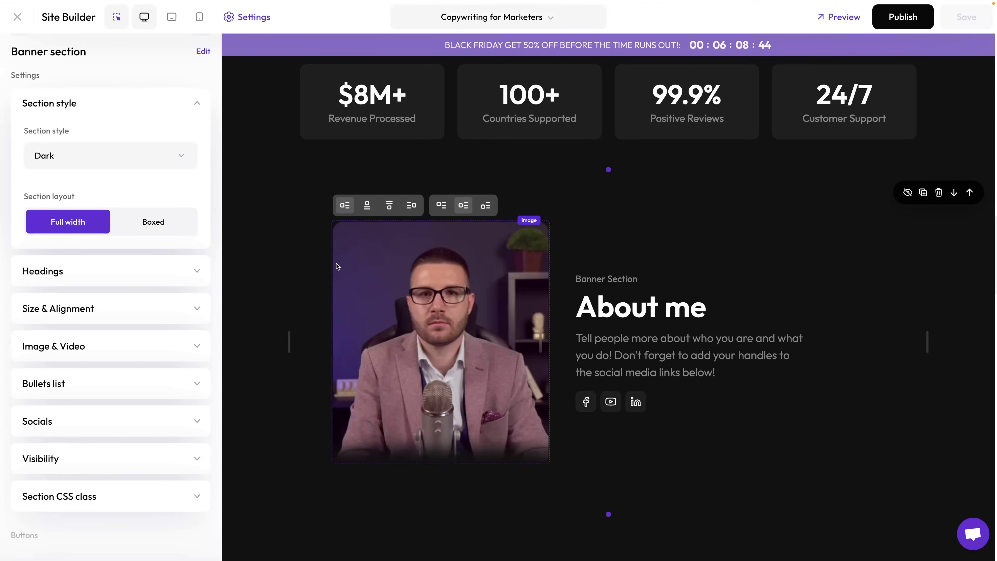
Move the Numbers section above the banner and select the Feature cards heading.
{"action": "left_click", "coordinate": [254, 18]}
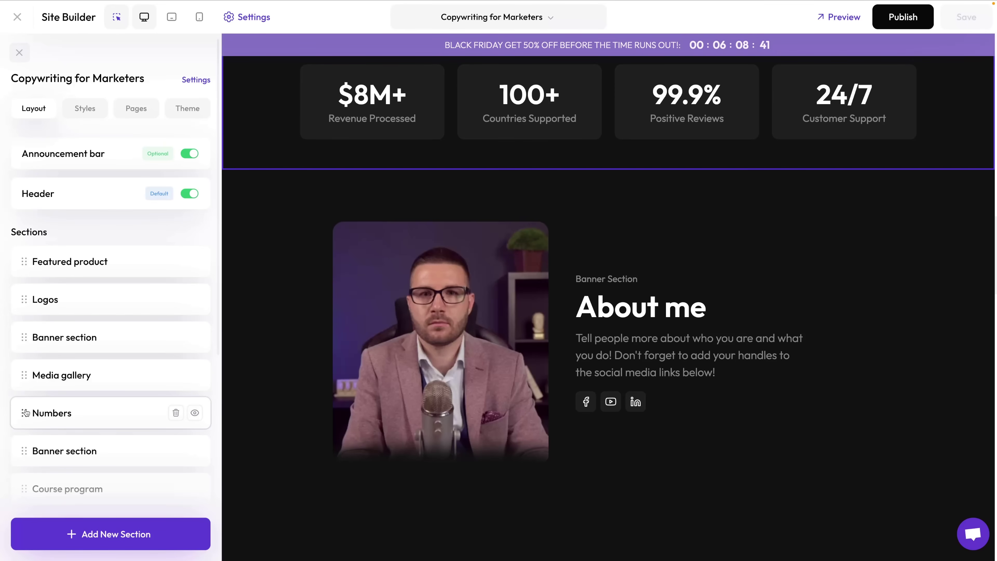
{"action": "left_click_drag", "start_coordinate": [23, 417], "coordinate": [23, 339]}
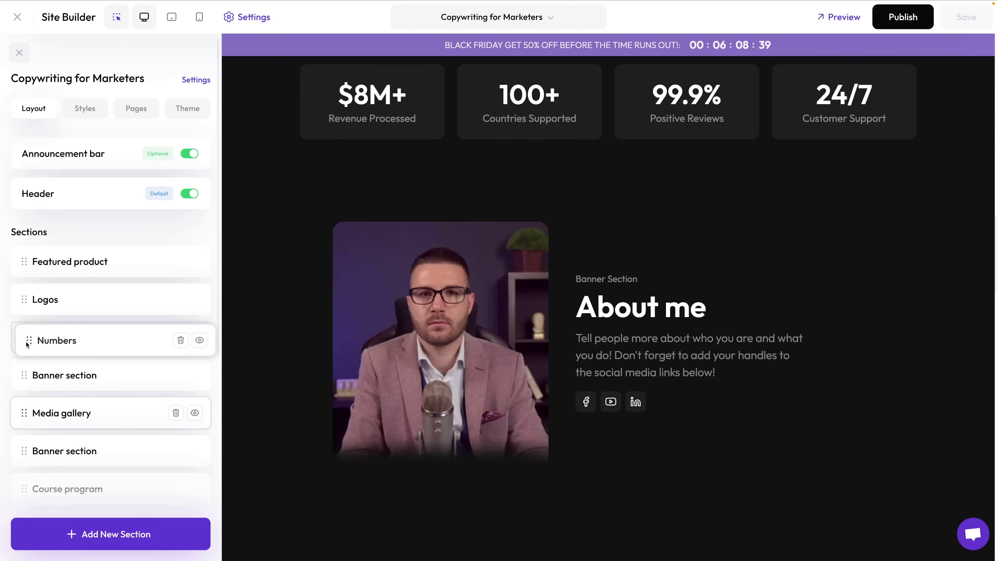
{"action": "left_click_drag", "start_coordinate": [433, 301], "coordinate": [275, 306]}
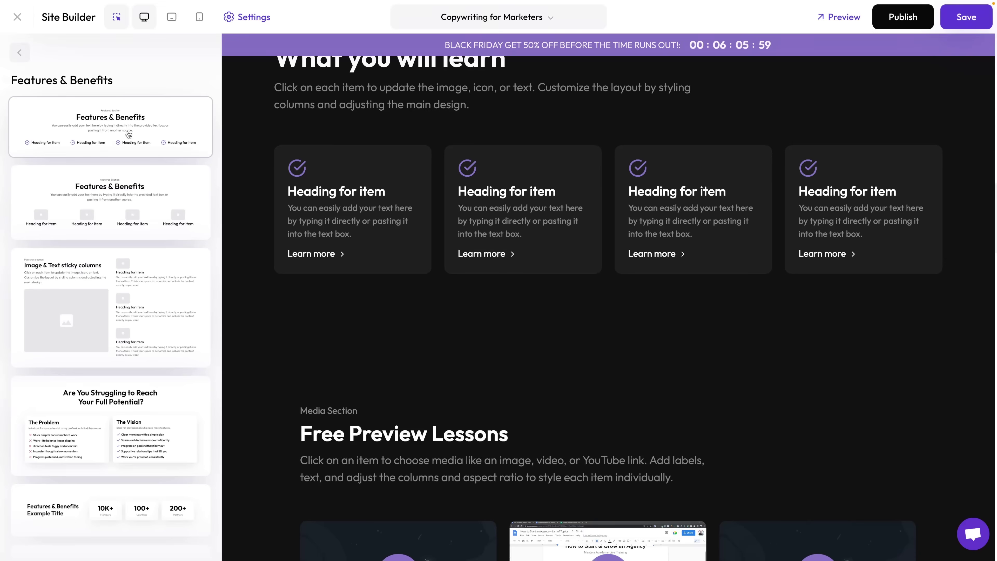
Retitle the Features & Benefits section 'Why Should You Buy This Course?'.
{"action": "left_click_drag", "start_coordinate": [491, 299], "coordinate": [723, 301]}
{"action": "type", "text": "Why Should You Buy This"}
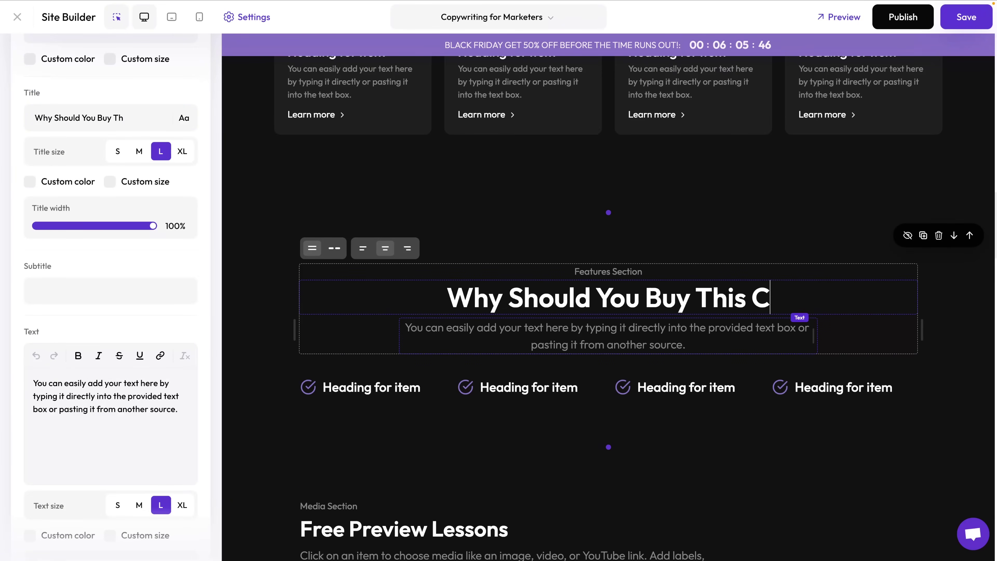
{"action": "type", "text": "Course?"}
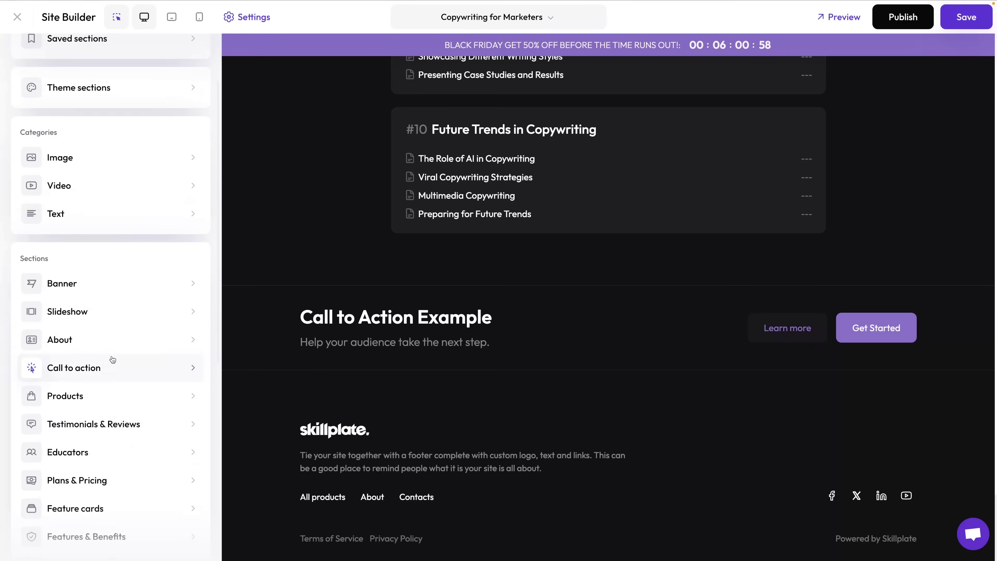
Insert a testimonials section and an FAQ section.
{"action": "left_click", "coordinate": [94, 424]}
{"action": "left_click", "coordinate": [111, 345]}
{"action": "scroll", "coordinate": [118, 393], "scroll_direction": "down", "scroll_amount": 5}
{"action": "left_click", "coordinate": [79, 499]}
{"action": "left_click", "coordinate": [111, 345]}
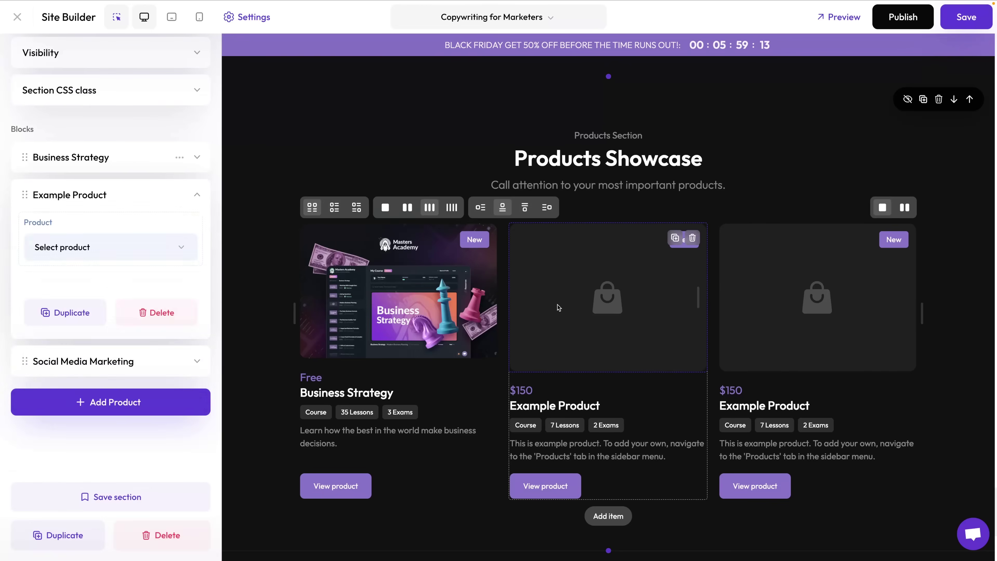
Make Marketing Strategy the middle product in the showcase.
{"action": "left_click", "coordinate": [110, 247]}
{"action": "left_click", "coordinate": [63, 353]}
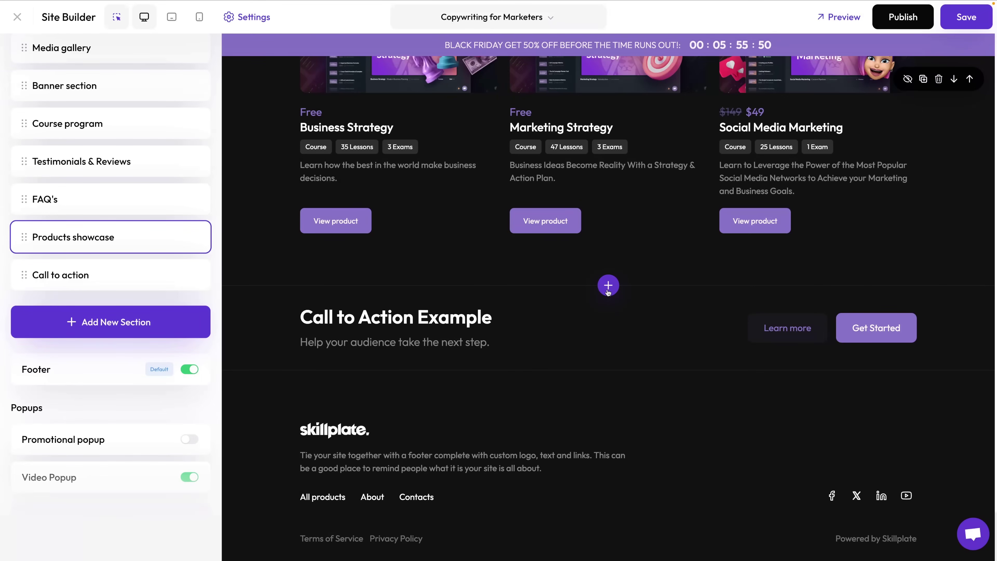
{"action": "left_click", "coordinate": [608, 291]}
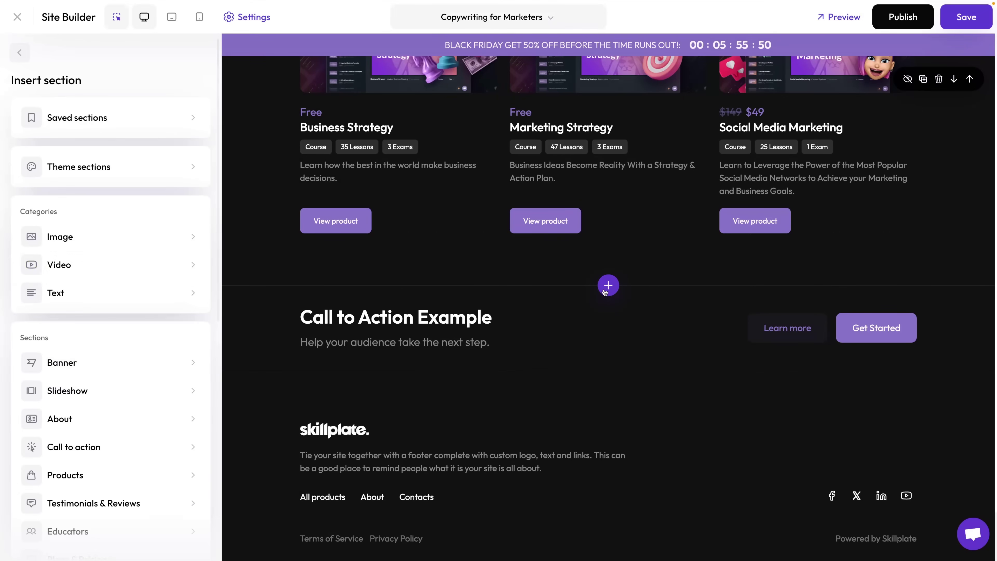
Insert a Featured Product section showing Masters Academy Premium.
{"action": "left_click", "coordinate": [110, 475]}
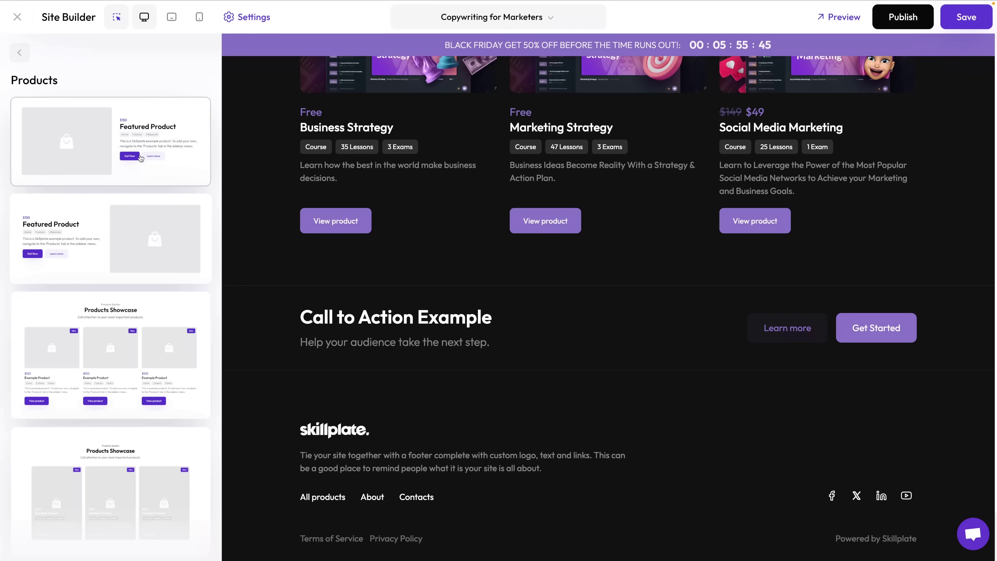
{"action": "left_click", "coordinate": [145, 167]}
{"action": "left_click", "coordinate": [141, 161]}
{"action": "scroll", "coordinate": [133, 220], "scroll_direction": "down", "scroll_amount": 2}
{"action": "left_click", "coordinate": [140, 249]}
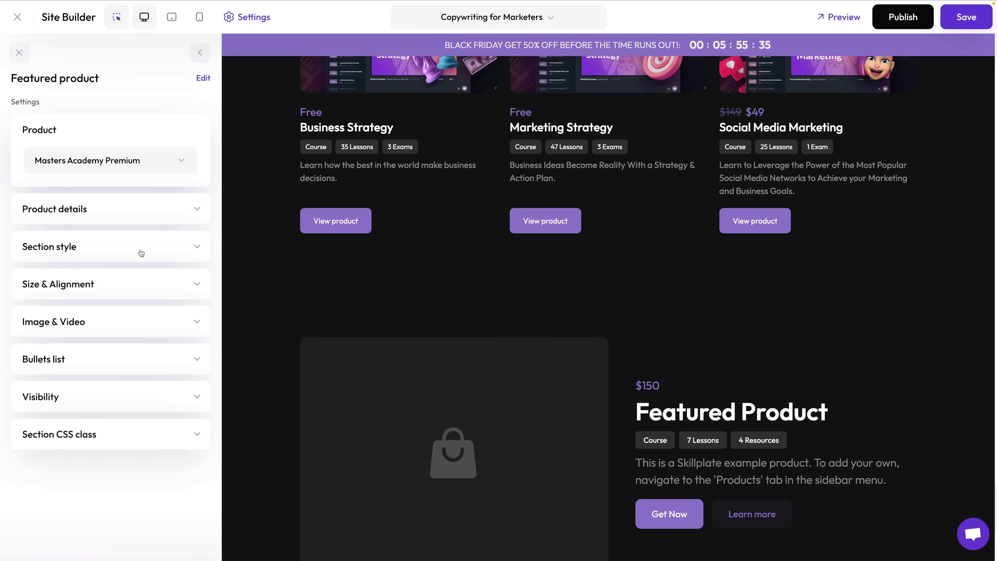
{"action": "scroll", "coordinate": [298, 307], "scroll_direction": "down", "scroll_amount": 4}
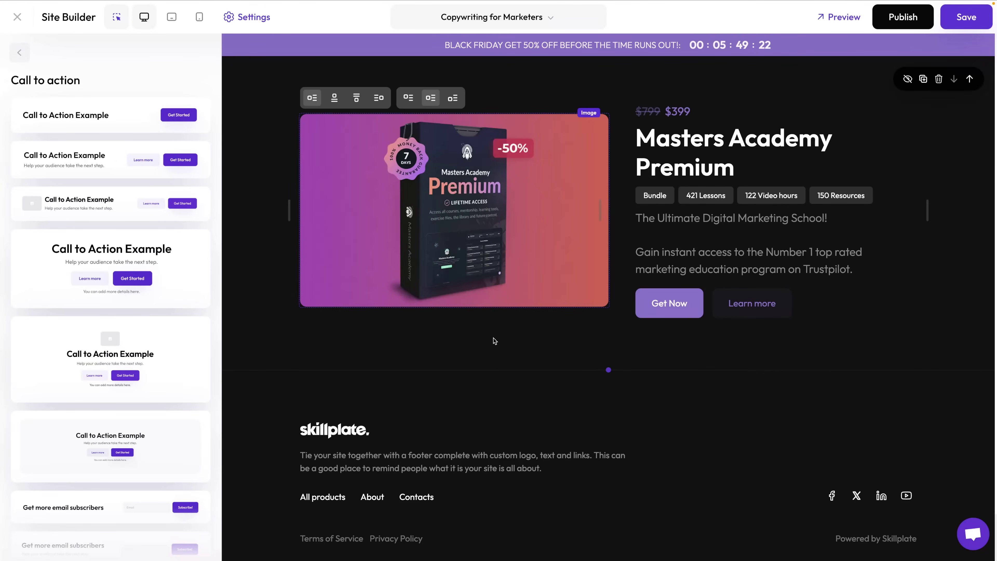
Add a two-button call-to-action section with centred content and stacked buttons.
{"action": "left_click", "coordinate": [73, 158]}
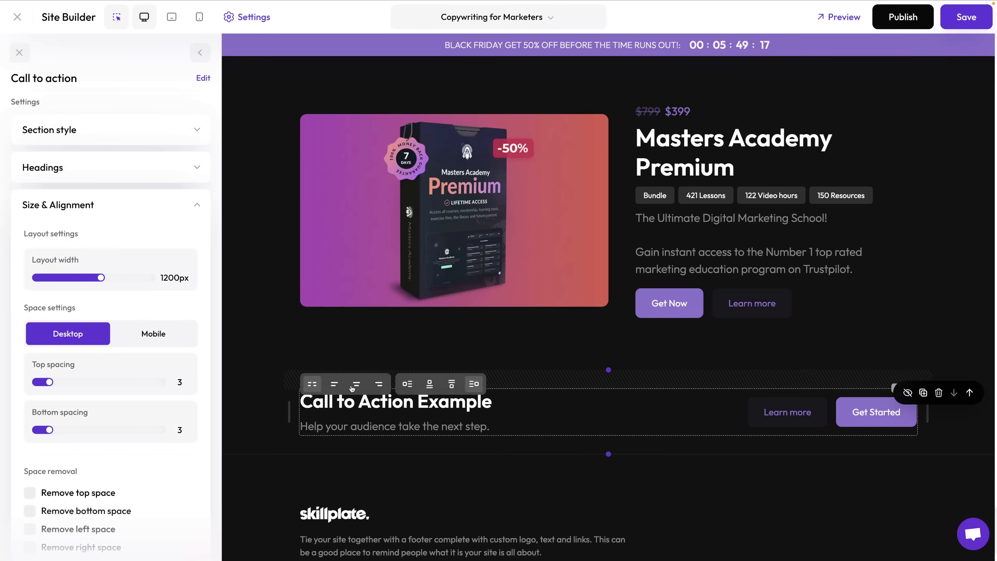
{"action": "left_click", "coordinate": [357, 385]}
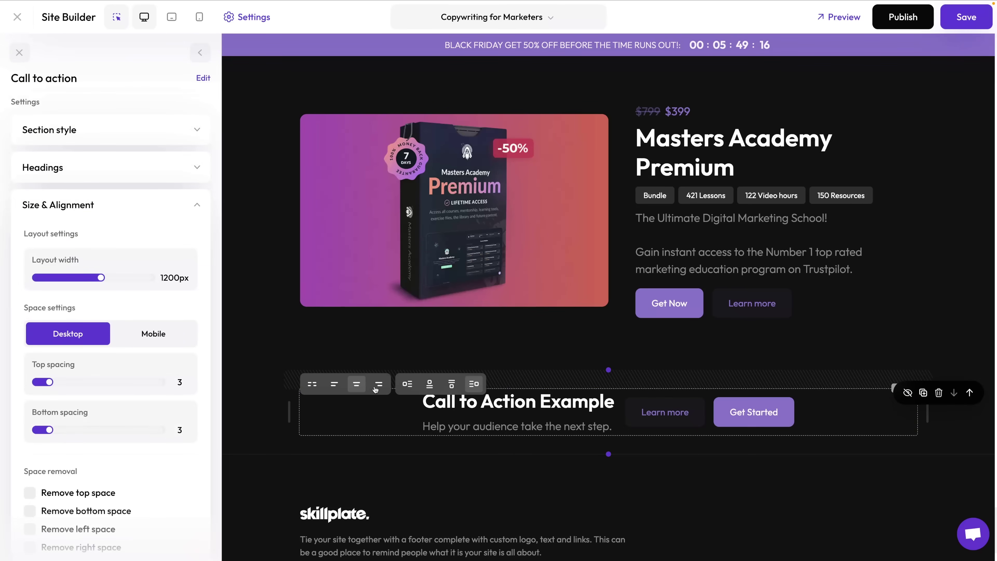
{"action": "left_click", "coordinate": [452, 385]}
{"action": "key", "text": "Escape"}
Give the site buttons a gradient fill and duplicate the call-to-action section.
{"action": "left_click", "coordinate": [100, 310]}
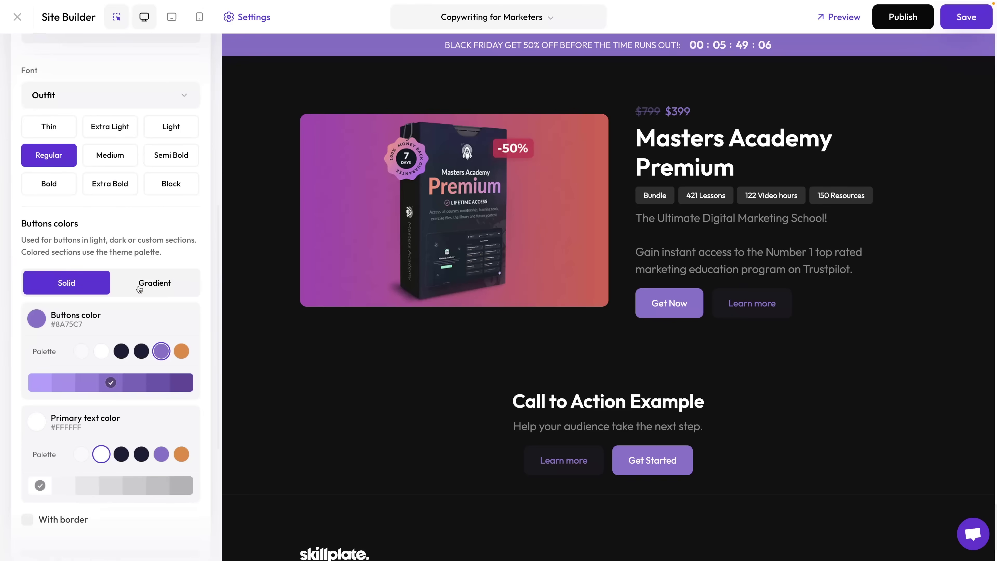
{"action": "left_click", "coordinate": [154, 283]}
{"action": "scroll", "coordinate": [184, 371], "scroll_direction": "down", "scroll_amount": 3}
{"action": "scroll", "coordinate": [717, 105], "scroll_direction": "down", "scroll_amount": 3}
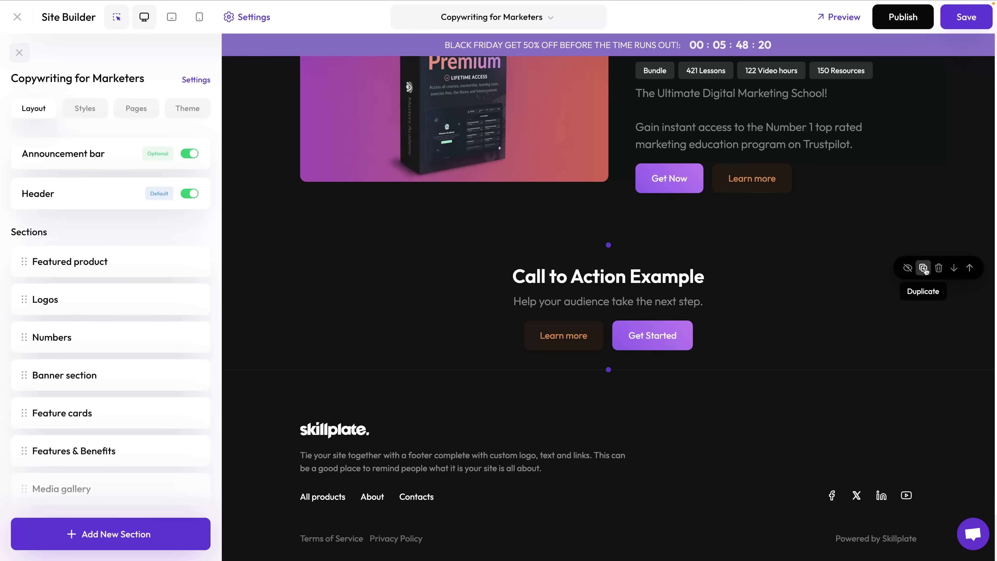
{"action": "left_click", "coordinate": [923, 268]}
Scroll through the previewed landing page from top to bottom.
{"action": "scroll", "coordinate": [590, 260], "scroll_direction": "down", "scroll_amount": 5}
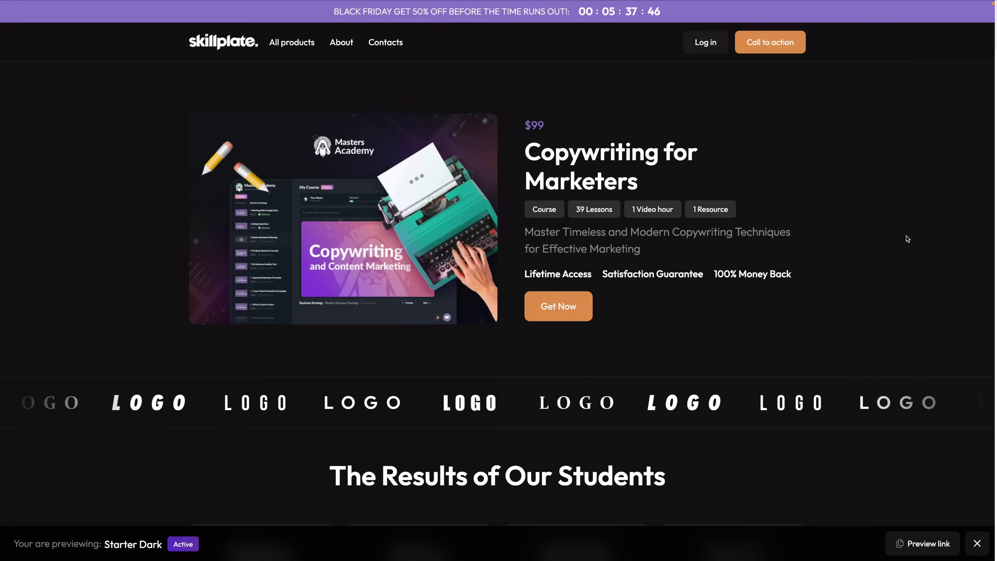
{"action": "scroll", "coordinate": [907, 238], "scroll_direction": "down", "scroll_amount": 20}
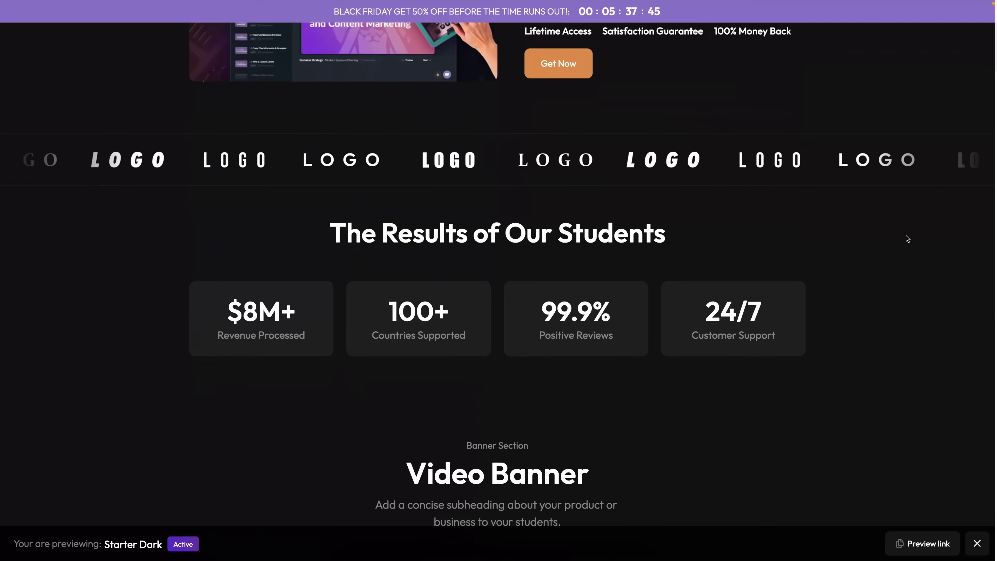
{"action": "scroll", "coordinate": [907, 238], "scroll_direction": "down", "scroll_amount": 20}
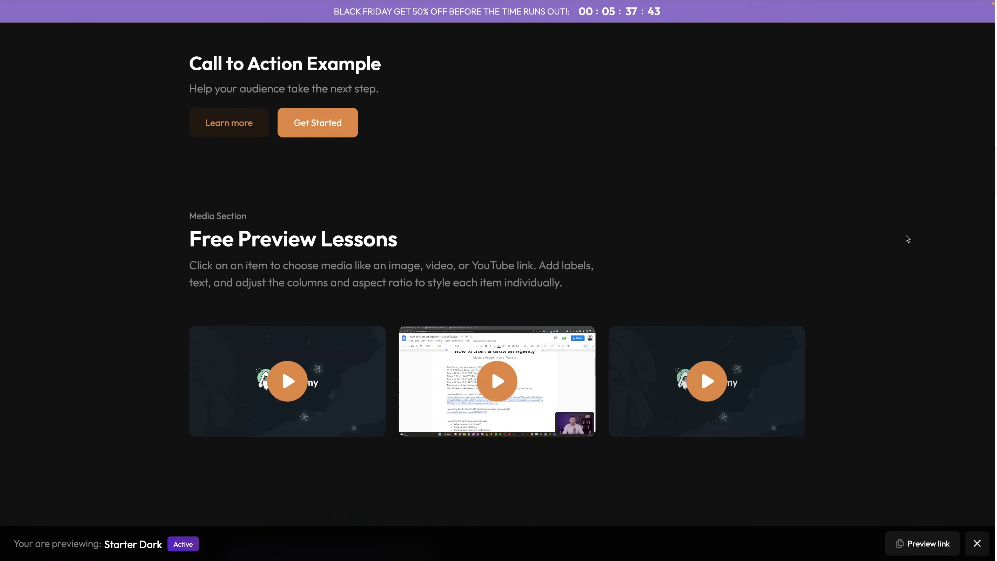
{"action": "scroll", "coordinate": [907, 238], "scroll_direction": "down", "scroll_amount": 20}
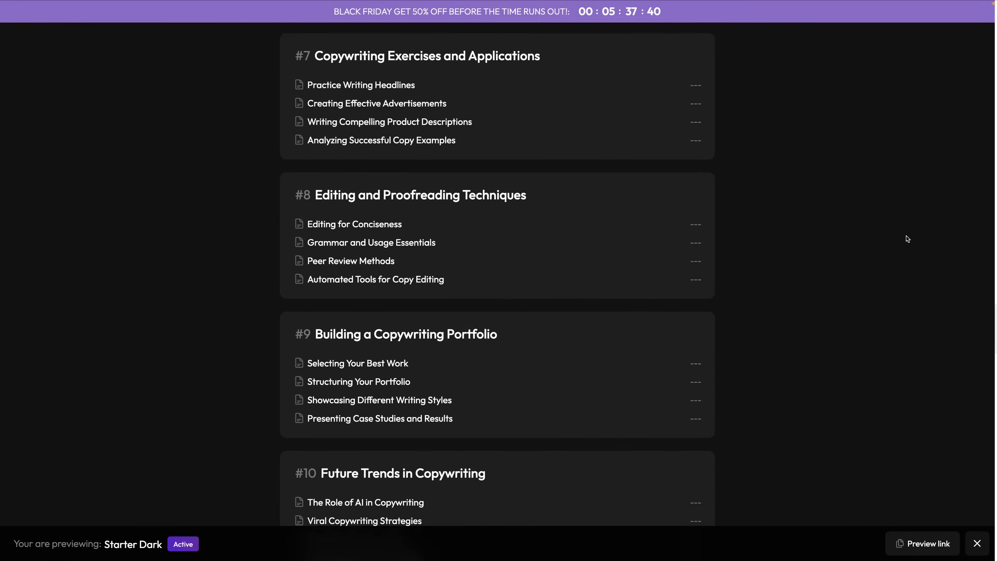
{"action": "scroll", "coordinate": [907, 238], "scroll_direction": "down", "scroll_amount": 20}
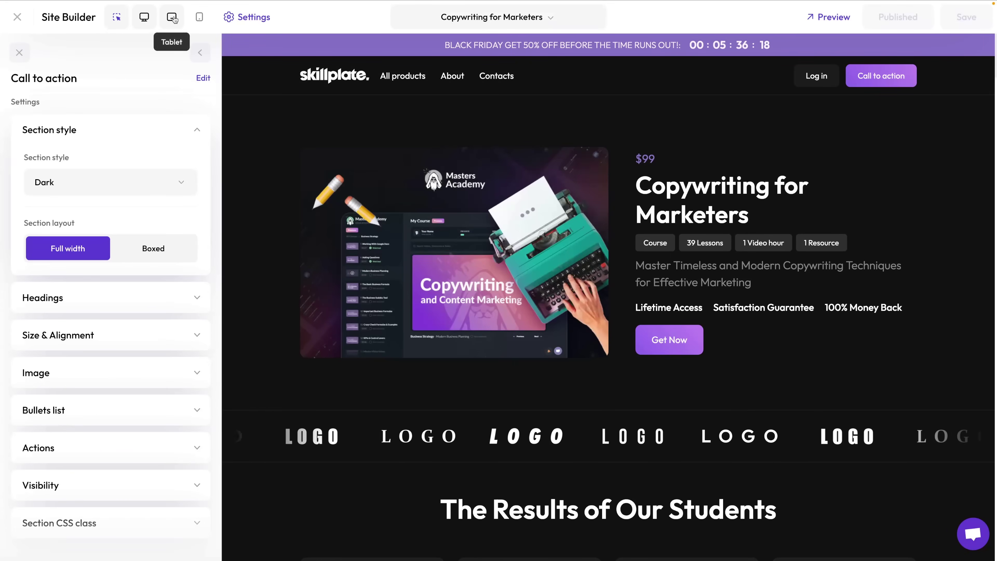
Check the page in Tablet and Mobile device views.
{"action": "left_click", "coordinate": [172, 17]}
{"action": "left_click", "coordinate": [199, 17]}
{"action": "scroll", "coordinate": [661, 230], "scroll_direction": "down", "scroll_amount": 15}
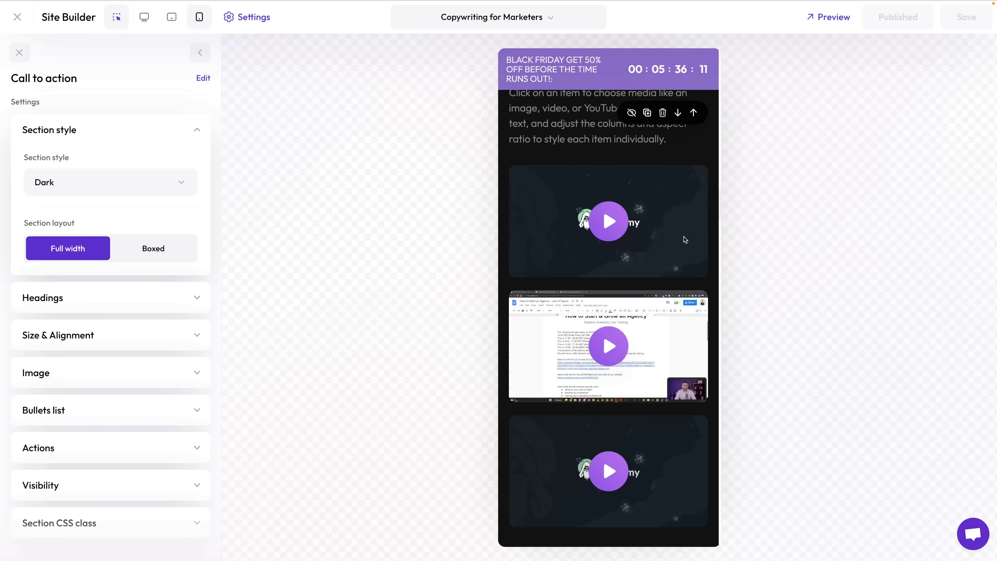